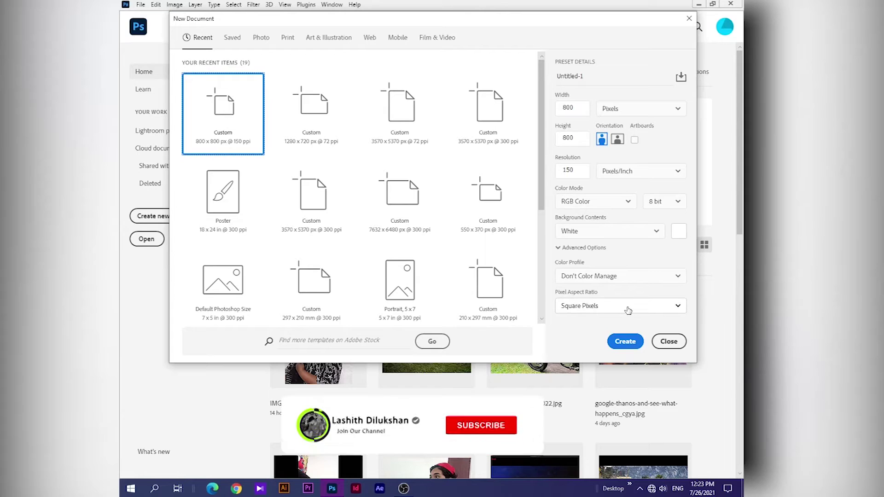
Step: Create an 800 × 800 px document at 150 ppi with a white background
left_click(575, 110)
left_click(582, 138)
left_click(572, 171)
left_click(628, 342)
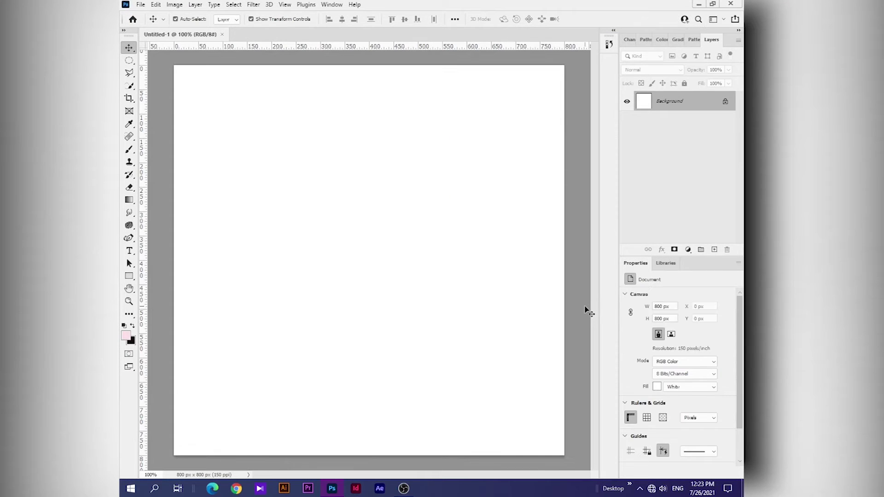
scroll(421, 207, "down", 2)
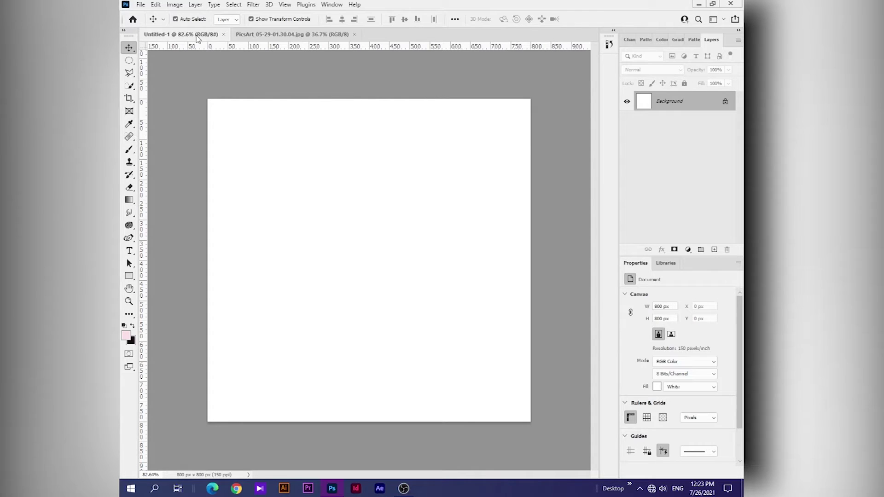
Step: Add a pale pink (f4ebef) Solid Color fill layer, lock its position, and add an empty layer above
left_click(687, 249)
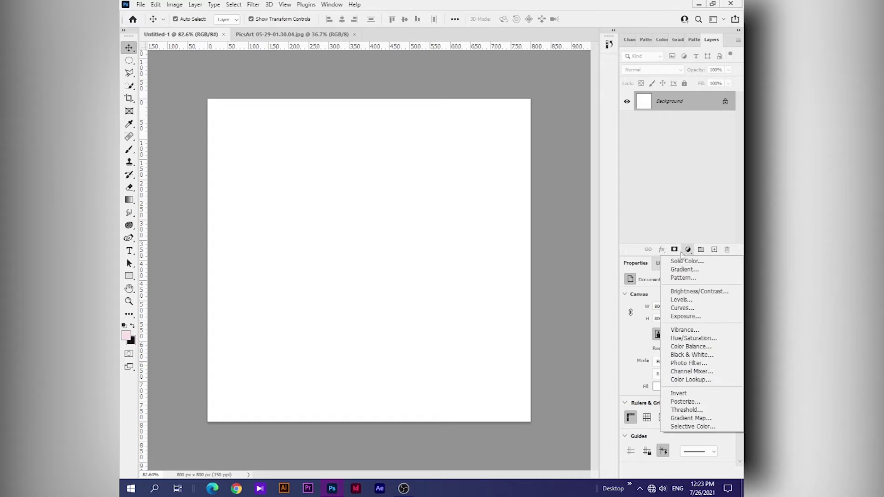
left_click_drag(466, 290, 442, 183)
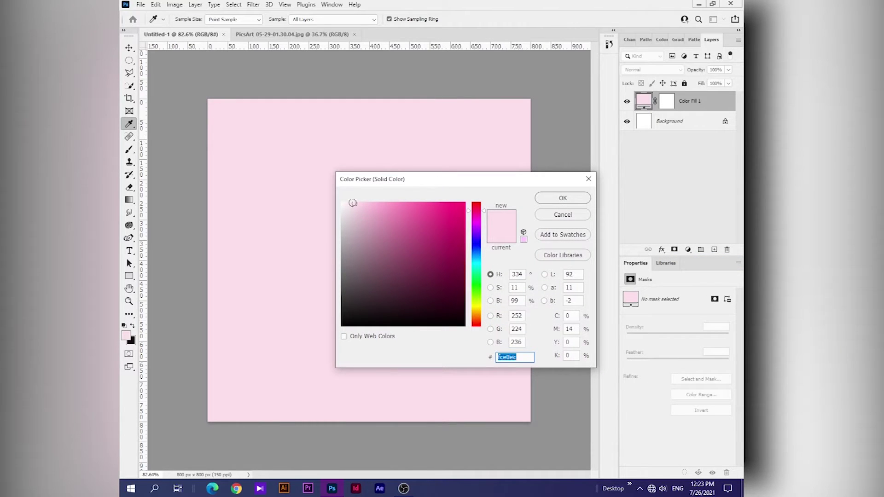
left_click_drag(355, 206, 345, 208)
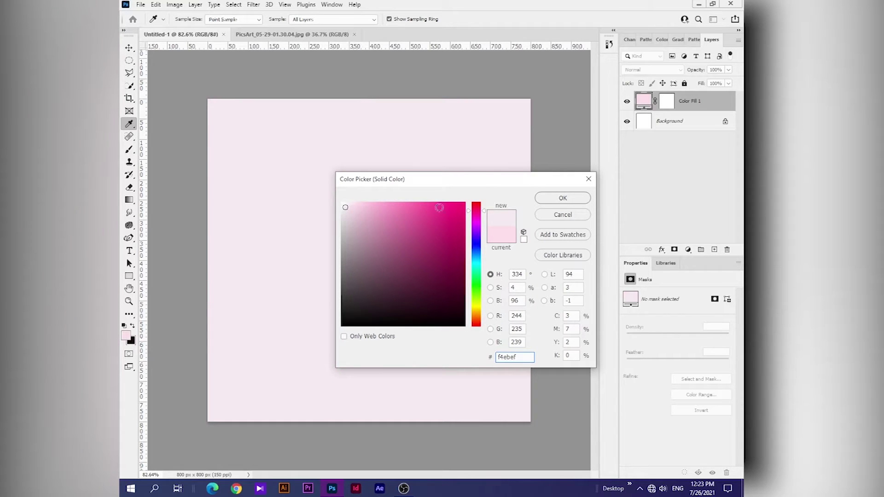
left_click(575, 199)
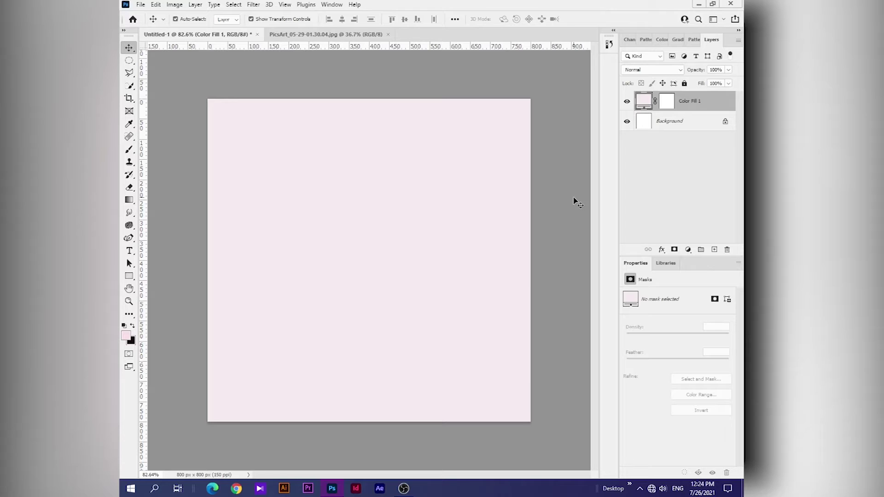
left_click(663, 82)
left_click(714, 250)
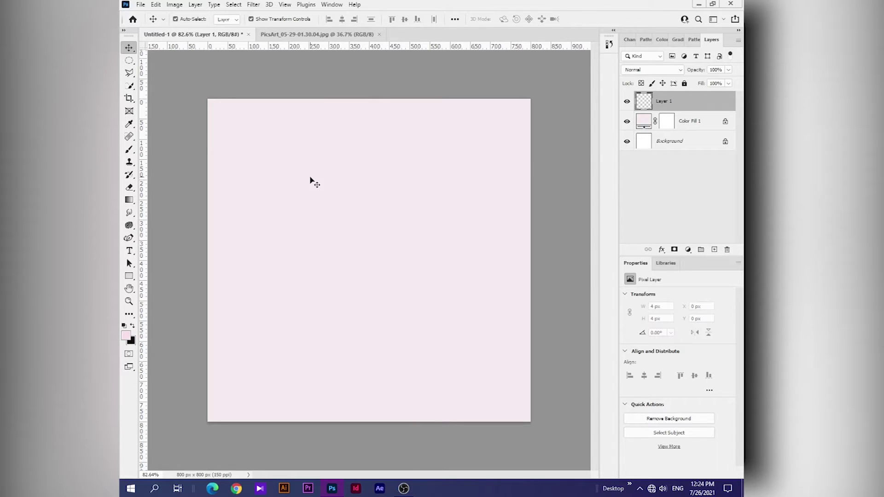
Step: Switch to a 228 px soft round brush
key("b")
left_click(191, 20)
left_click_drag(195, 51, 221, 51)
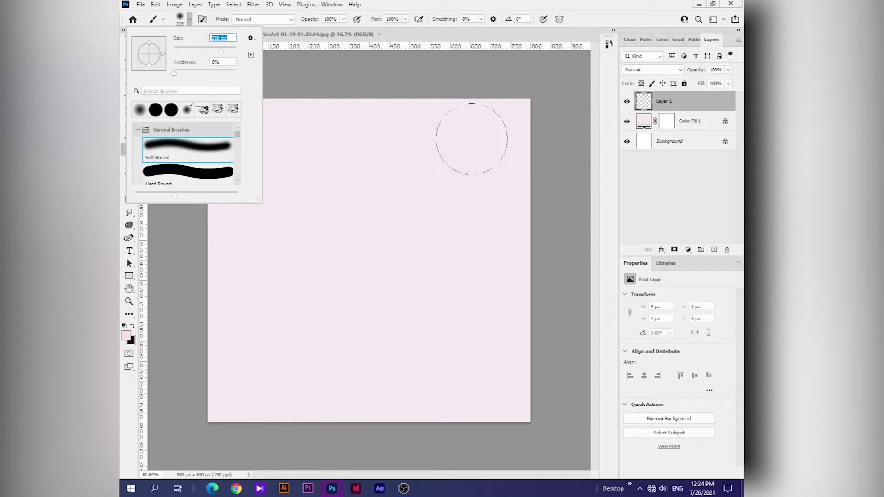
left_click(182, 20)
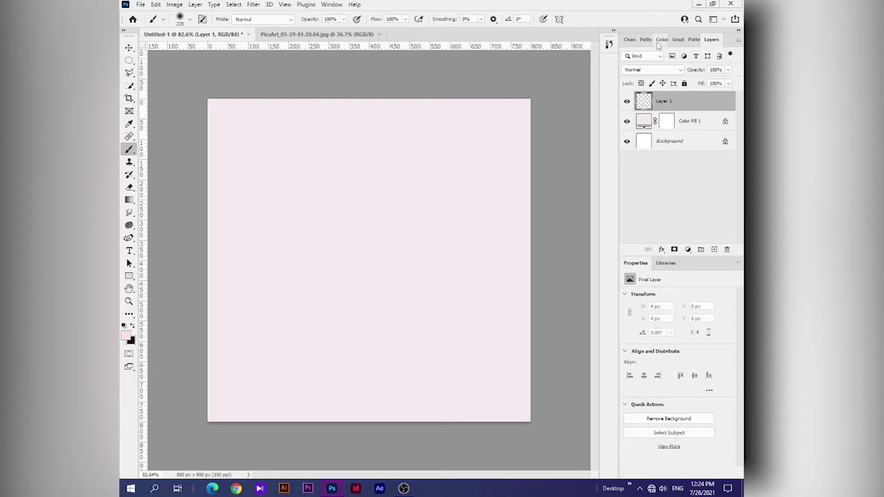
Step: Dock the Swatches panel beside the canvas and start painting dusty pink at the bottom-left
left_click(332, 5)
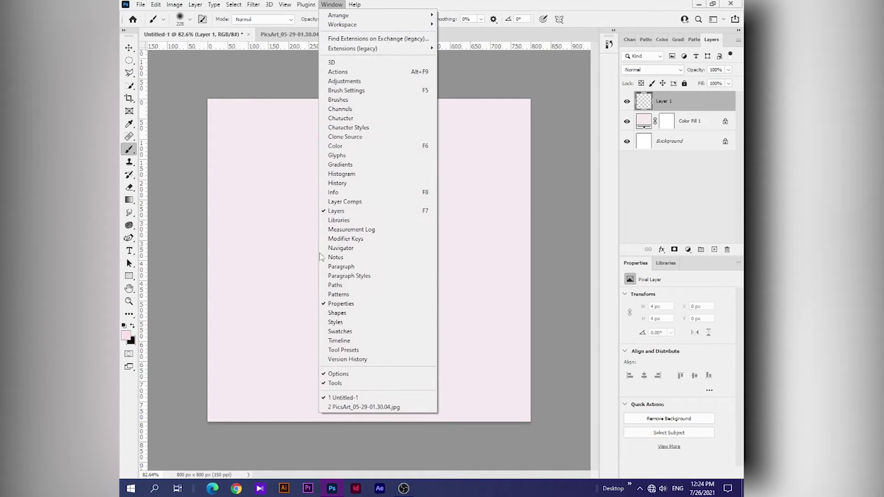
left_click(338, 331)
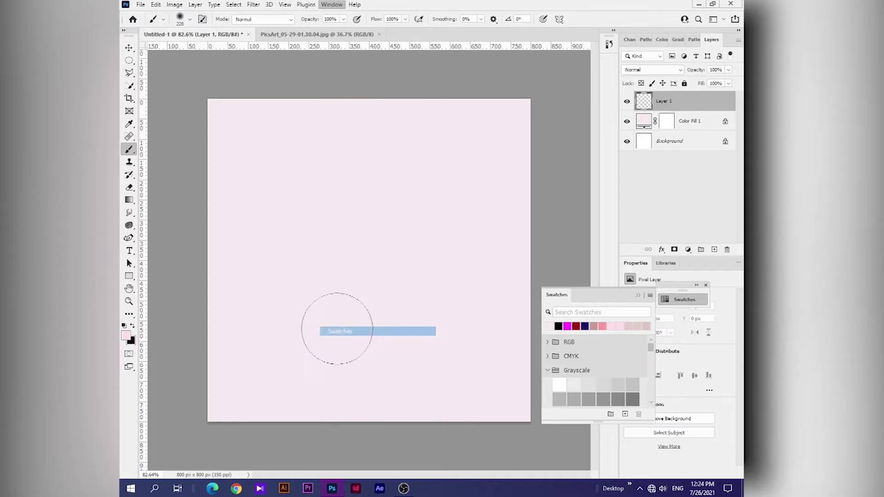
left_click_drag(607, 295, 222, 73)
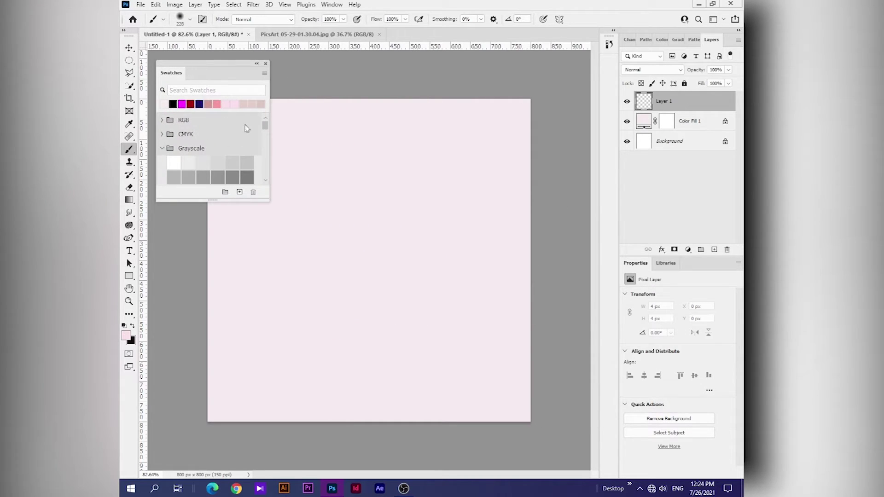
left_click_drag(268, 127, 266, 173)
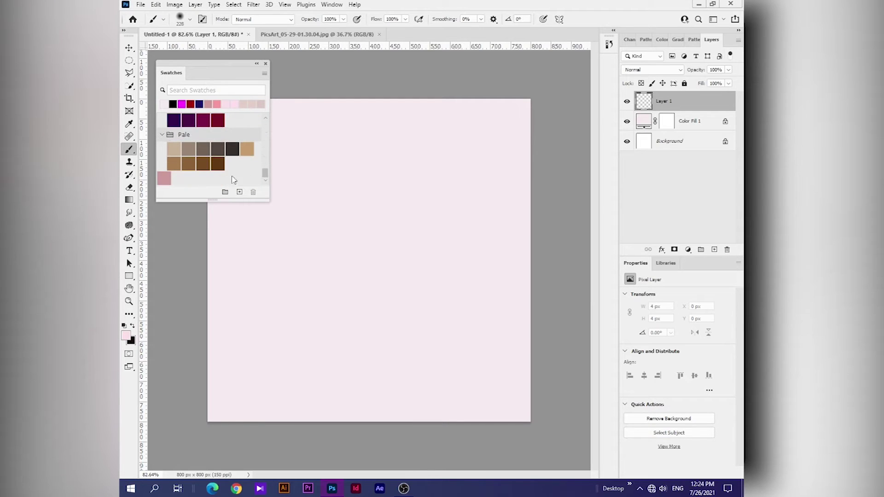
left_click(165, 178)
mouse_move(226, 415)
left_mouse_down()
mouse_move(258, 414)
mouse_move(233, 375)
left_mouse_up()
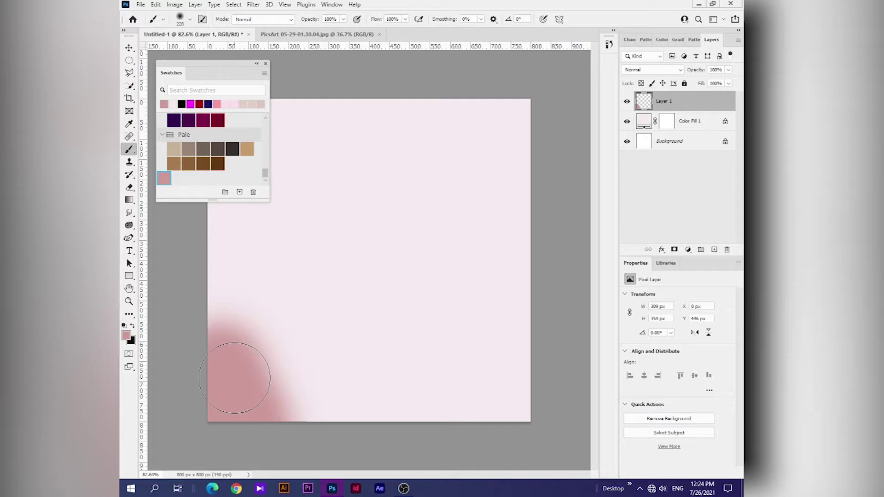
Step: Spread dusty pink over the lower left and paint bright pink into the top-right corner
mouse_move(230, 370)
left_mouse_down()
mouse_move(267, 385)
mouse_move(246, 355)
mouse_move(256, 326)
mouse_move(267, 363)
mouse_move(249, 296)
mouse_move(318, 332)
mouse_move(291, 404)
mouse_move(340, 364)
mouse_move(323, 322)
mouse_move(248, 304)
mouse_move(286, 342)
mouse_move(299, 378)
left_mouse_up()
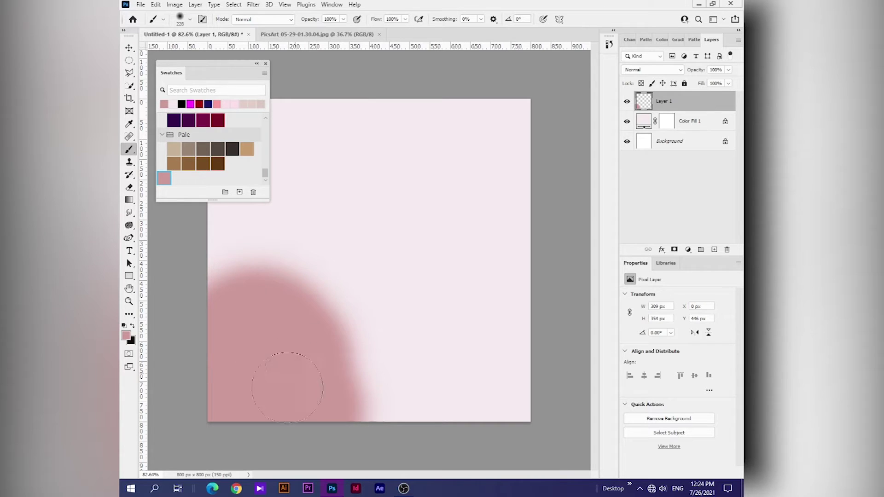
left_click_drag(318, 420, 315, 423)
mouse_move(263, 313)
left_mouse_down()
mouse_move(233, 282)
mouse_move(276, 249)
mouse_move(314, 281)
mouse_move(317, 365)
mouse_move(364, 391)
mouse_move(316, 276)
mouse_move(216, 251)
mouse_move(354, 395)
left_mouse_up()
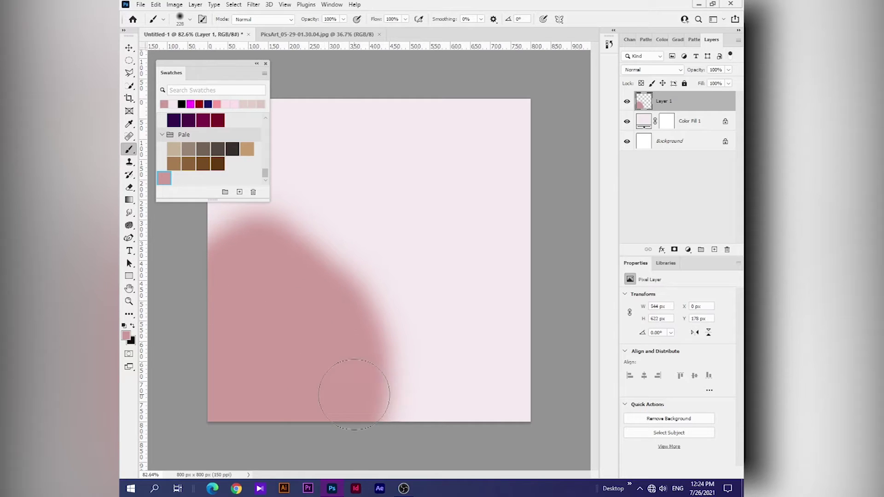
scroll(201, 143, "up", 2)
scroll(201, 143, "up", 2)
scroll(202, 143, "up", 2)
scroll(204, 152, "up", 1)
scroll(204, 157, "up", 1)
scroll(204, 161, "up", 1)
left_click(204, 165)
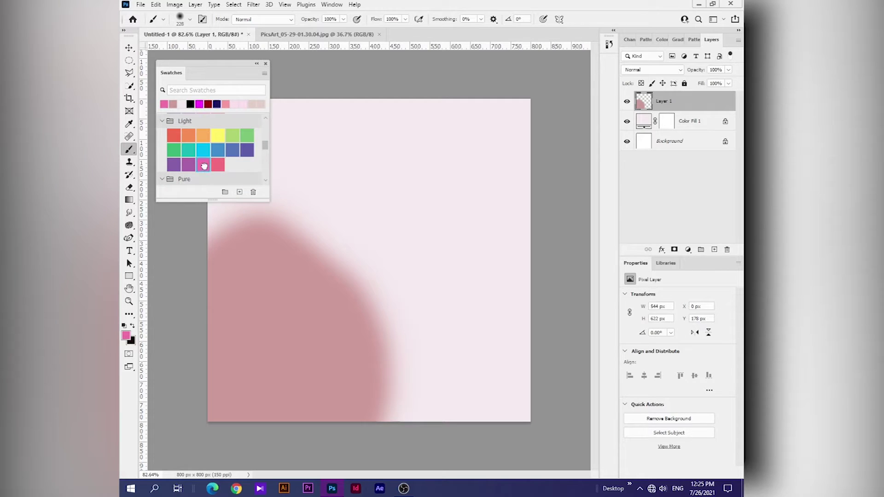
mouse_move(491, 132)
left_mouse_down()
mouse_move(466, 150)
mouse_move(449, 134)
mouse_move(364, 134)
mouse_move(415, 184)
mouse_move(506, 243)
mouse_move(518, 279)
mouse_move(460, 244)
left_mouse_up()
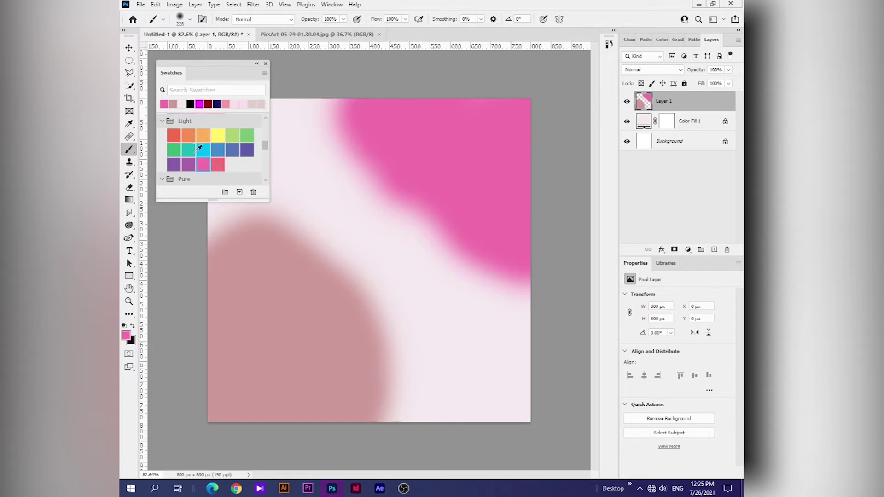
Step: Extend the dusty pink along the bottom and left edges of the canvas
left_click(174, 105)
left_click_drag(368, 398, 405, 415)
left_click_drag(216, 211, 201, 255)
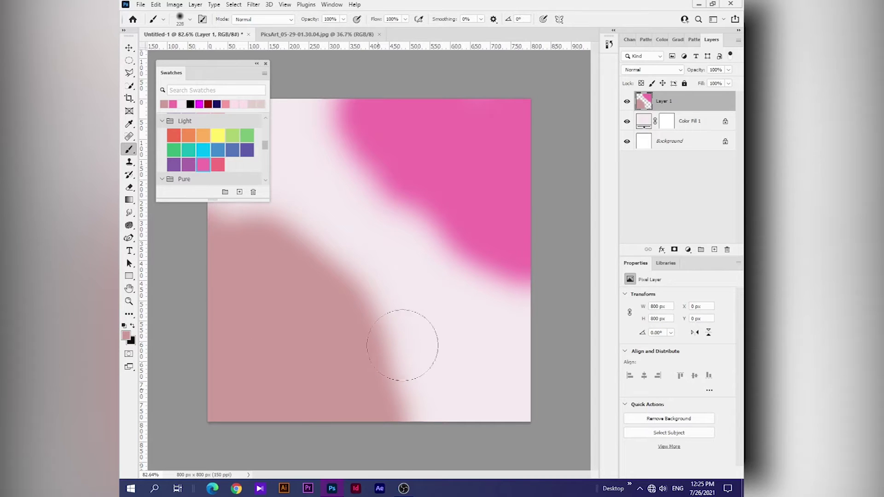
scroll(424, 290, "down", 3)
scroll(431, 279, "up", 3)
mouse_move(244, 70)
left_mouse_down()
mouse_move(440, 144)
mouse_move(231, 329)
left_mouse_up()
scroll(408, 262, "down", 3)
scroll(408, 262, "up", 3)
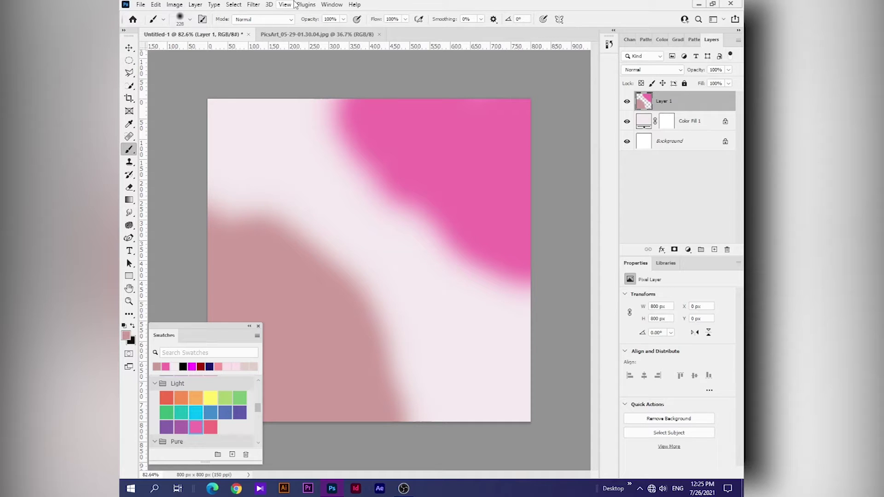
Step: Convert Layer 1 to a smart object and apply a 120 px Gaussian Blur
right_click(673, 105)
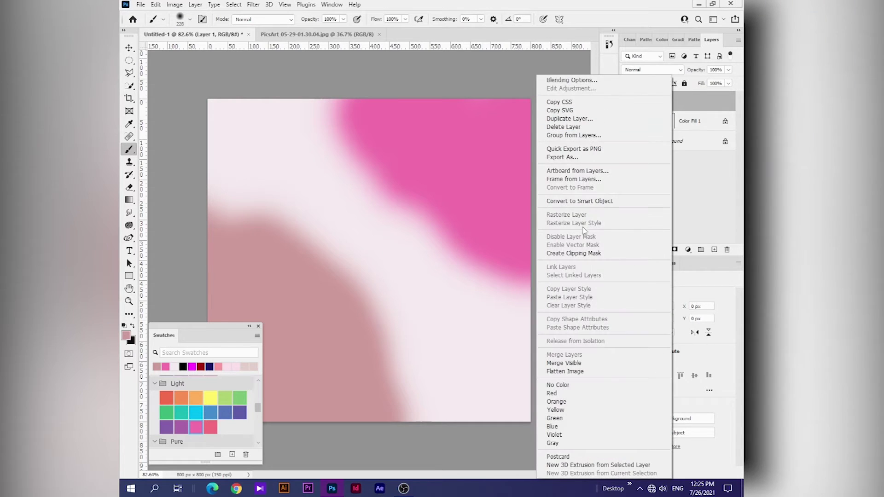
left_click(580, 201)
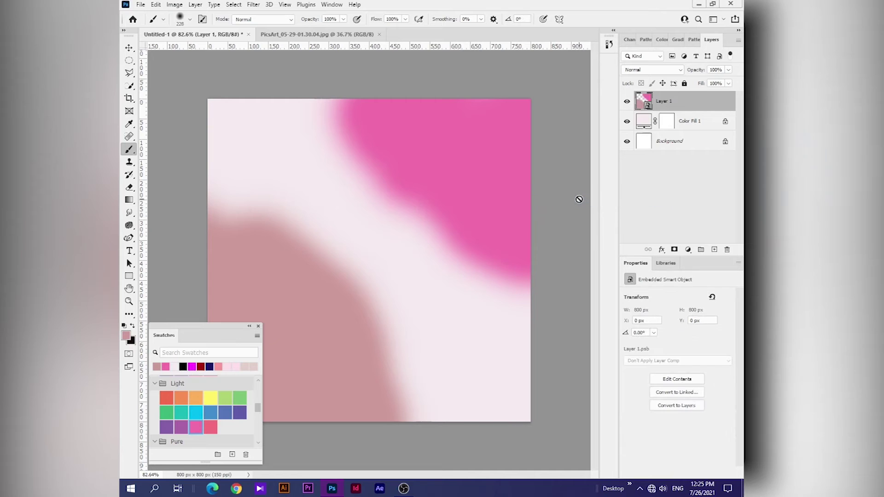
left_click(254, 5)
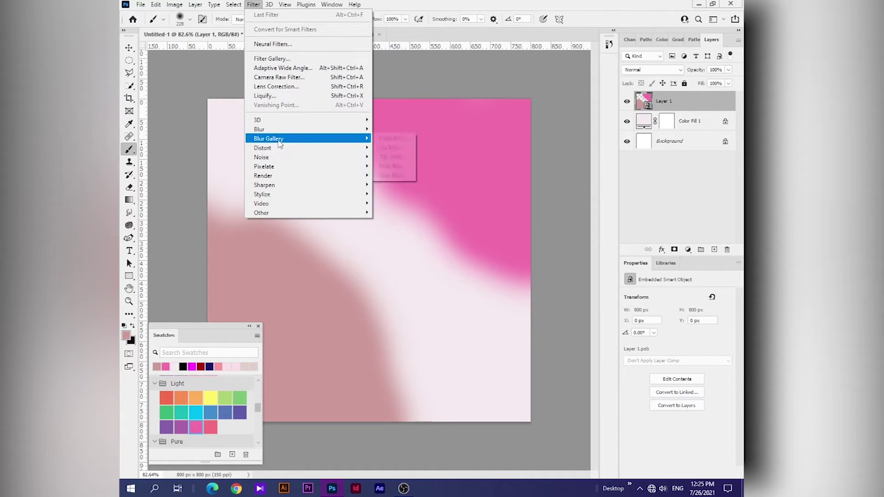
mouse_move(307, 129)
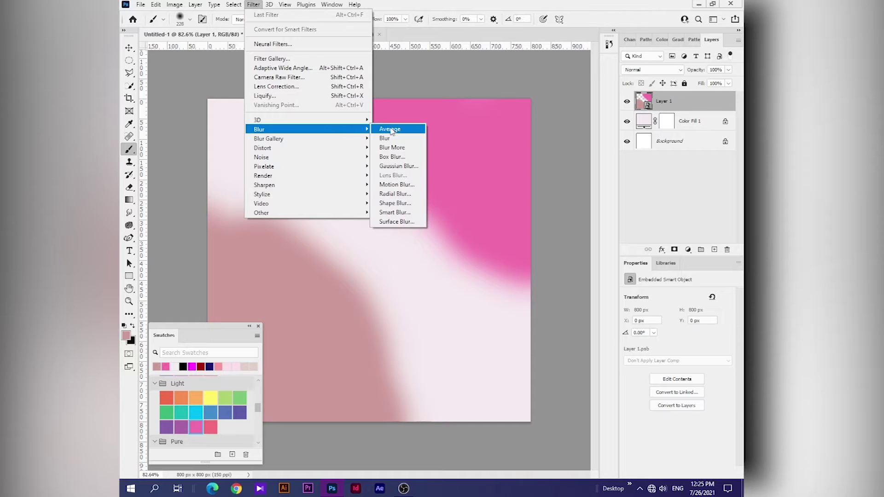
left_click(398, 165)
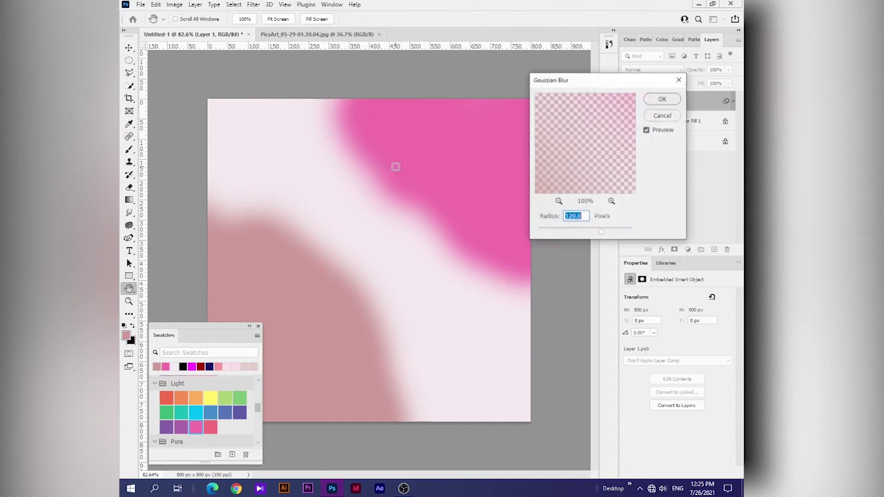
left_click(585, 216)
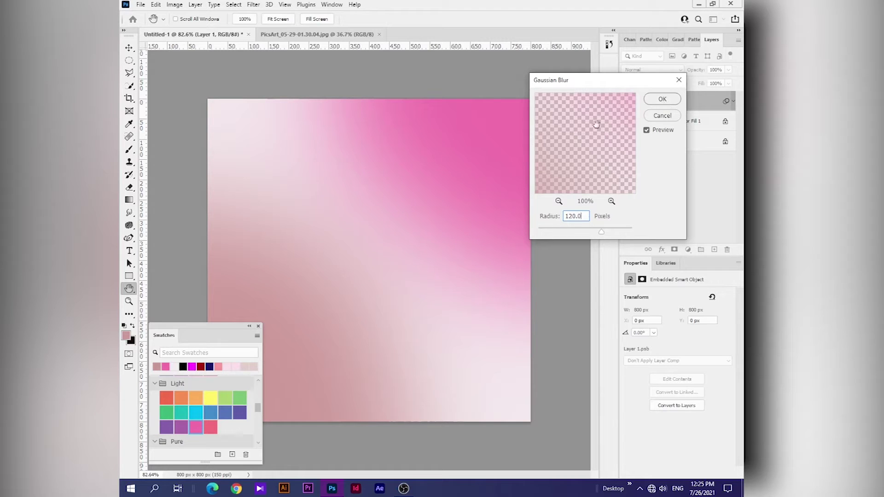
left_click(659, 100)
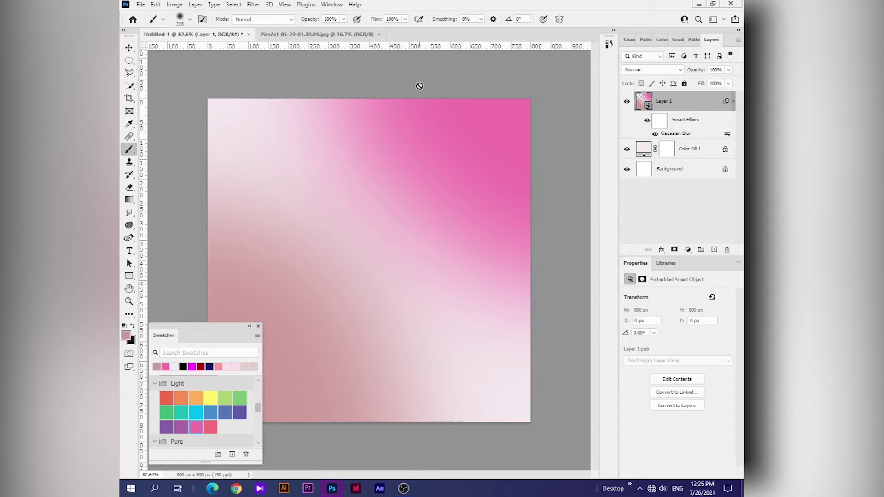
scroll(306, 105, "up", 1)
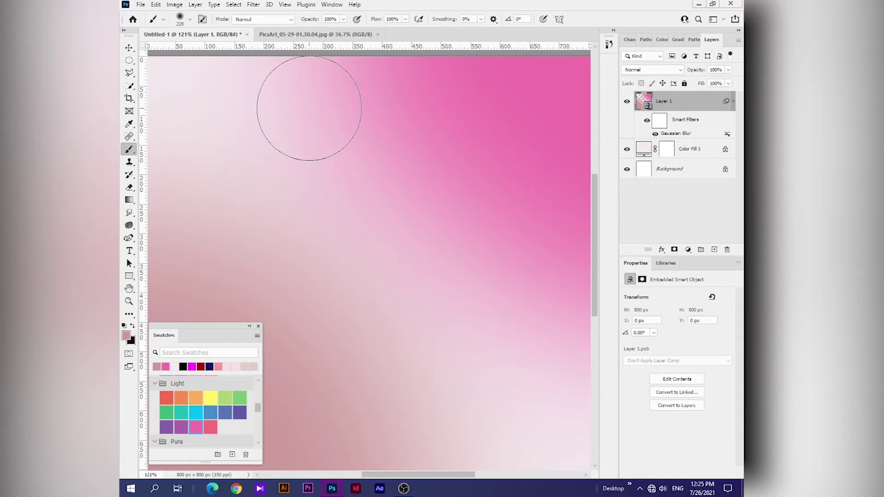
scroll(309, 108, "up", 2)
scroll(305, 111, "down", 1)
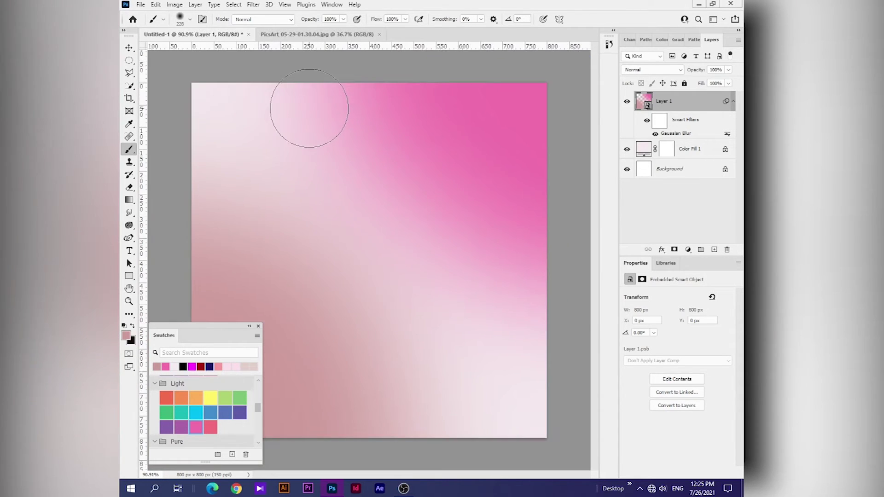
scroll(309, 104, "up", 1)
scroll(306, 94, "down", 2)
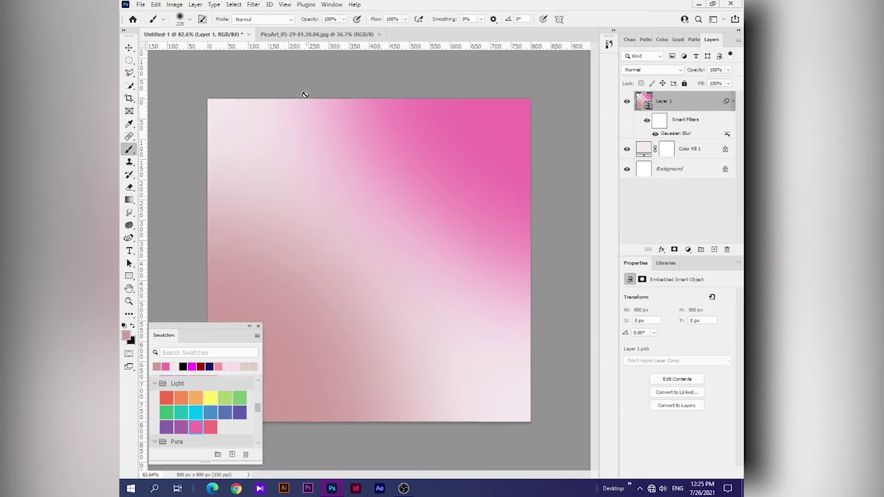
Step: Apply an Add Noise smart filter to give the pink gradient subtle grain
left_click(255, 5)
mouse_move(261, 156)
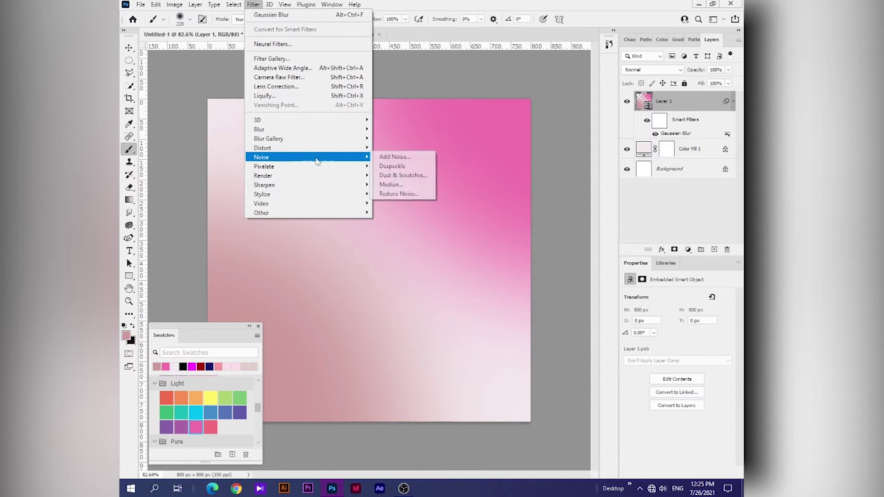
left_click(396, 159)
type("5")
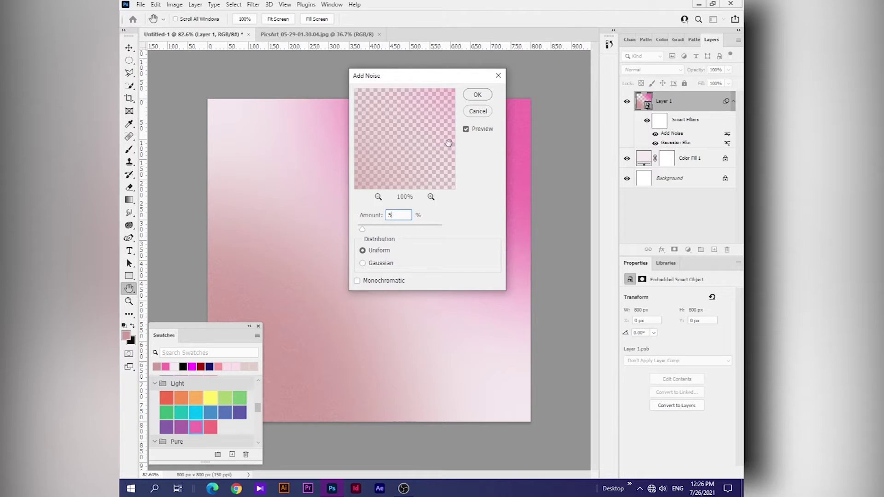
left_click(477, 94)
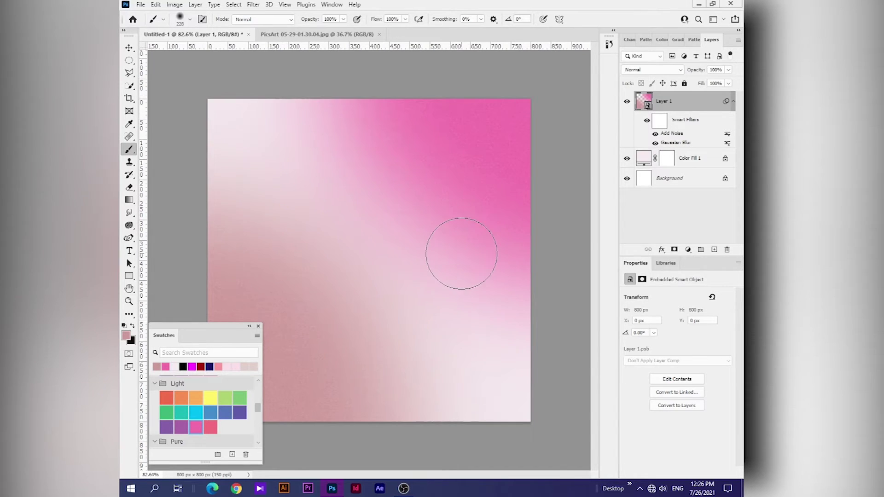
right_click(682, 99)
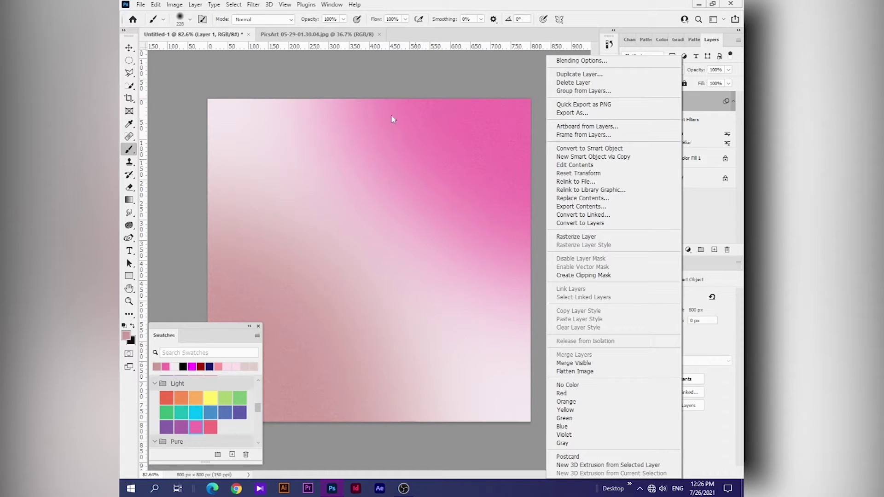
left_click(378, 87)
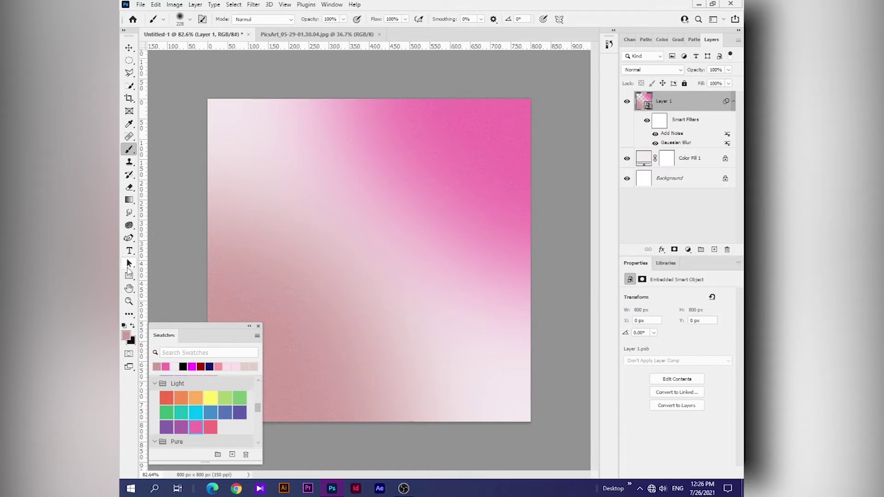
left_click(129, 277)
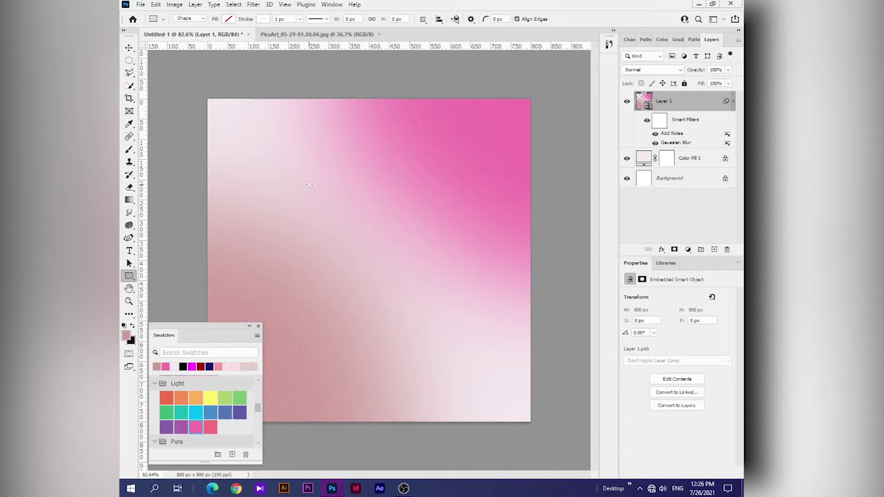
Step: Draw a roughly 319 × 335 px rectangle at the canvas centre filled salmon pink
left_click_drag(308, 201, 435, 322)
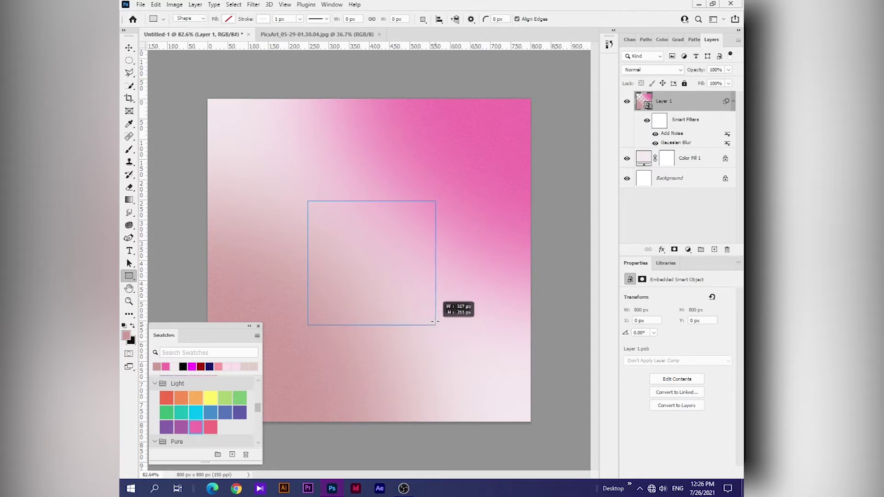
left_click_drag(435, 323, 436, 338)
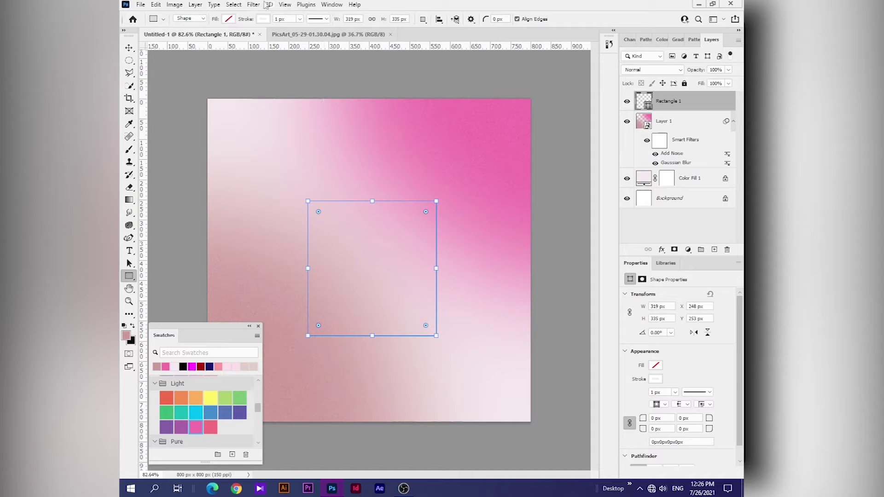
left_click(229, 19)
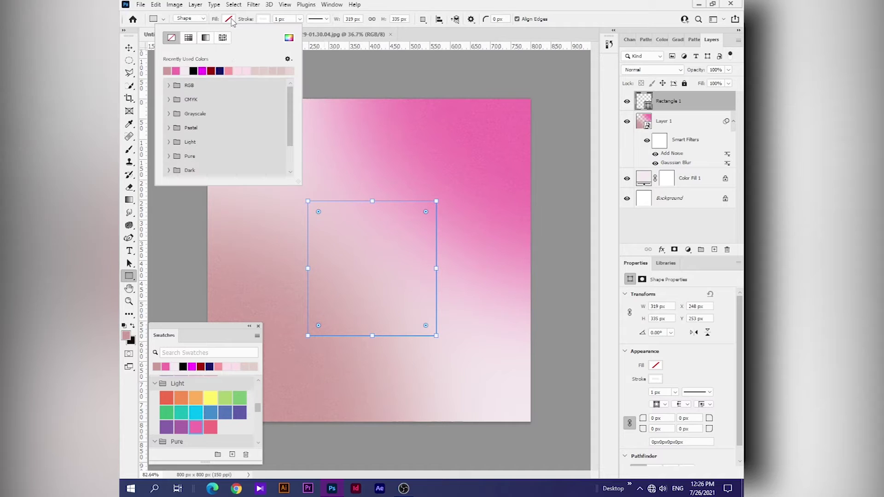
left_click(229, 71)
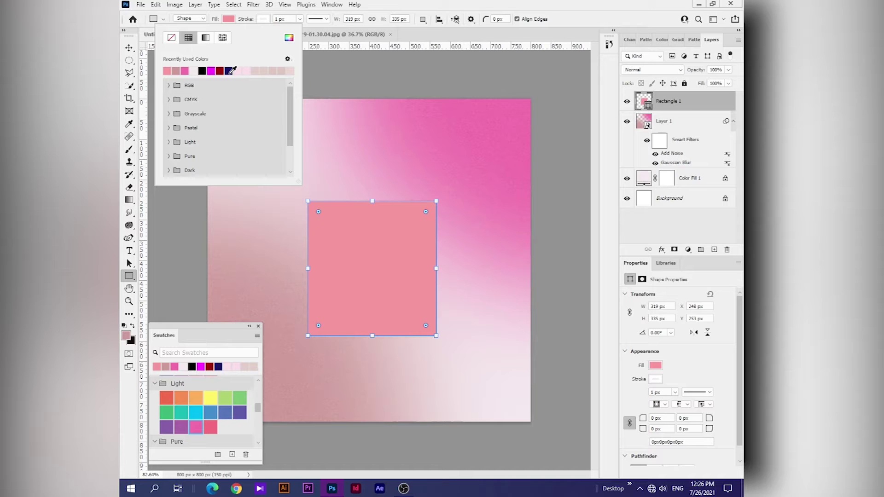
Step: Give the rectangle a thin black outline
left_click(279, 20)
type("2")
left_click(263, 19)
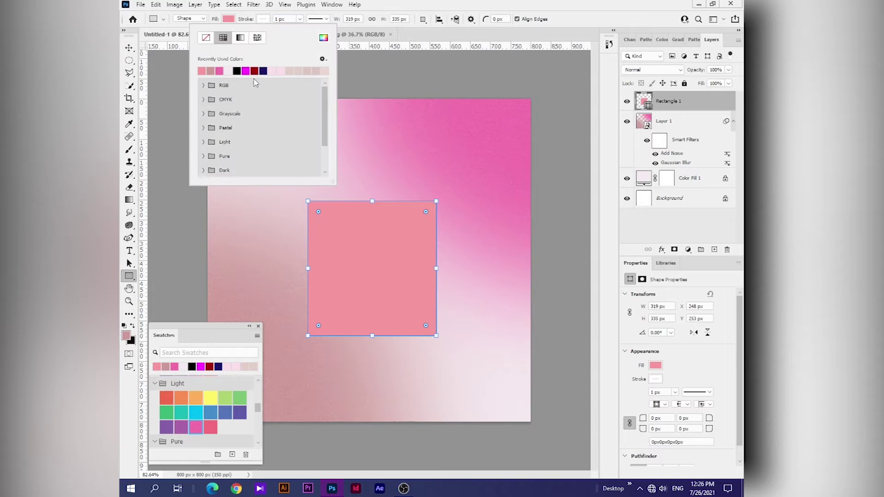
left_click(237, 70)
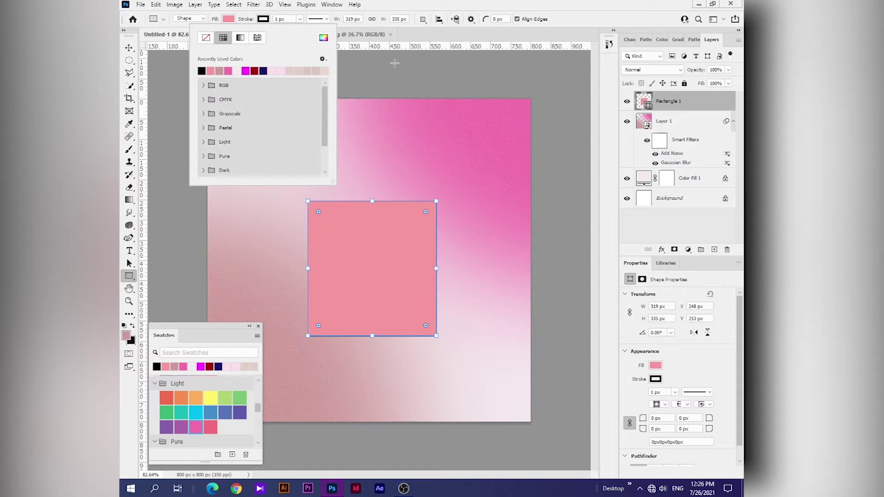
left_click(271, 31)
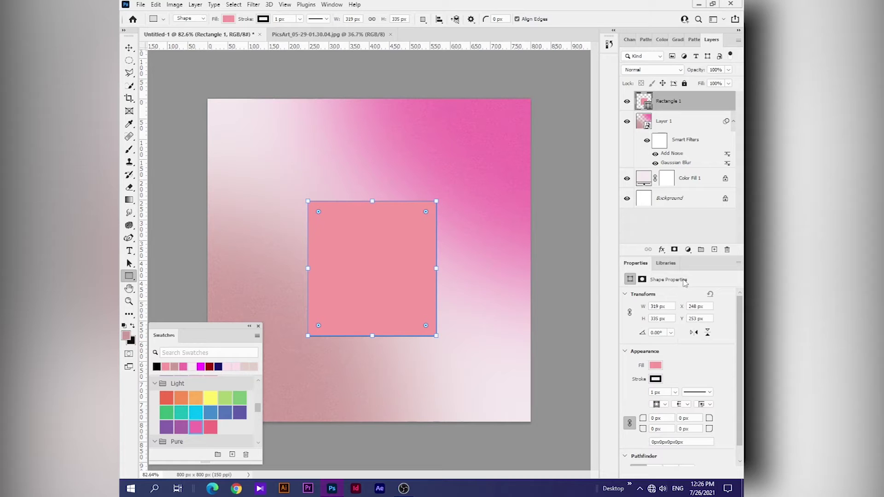
Step: Round Rectangle 1's top-left and top-right corners to 140 px each in Properties
left_click_drag(693, 266, 534, 82)
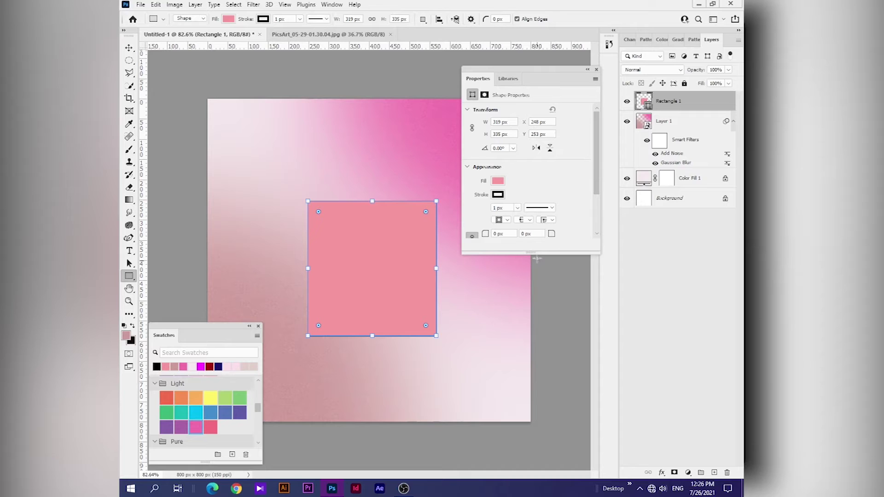
left_click_drag(537, 252, 536, 341)
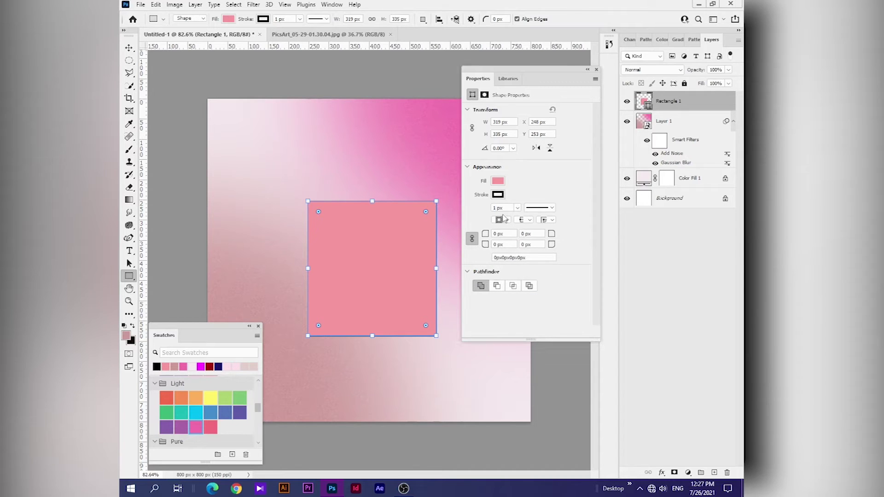
left_click_drag(488, 236, 544, 238)
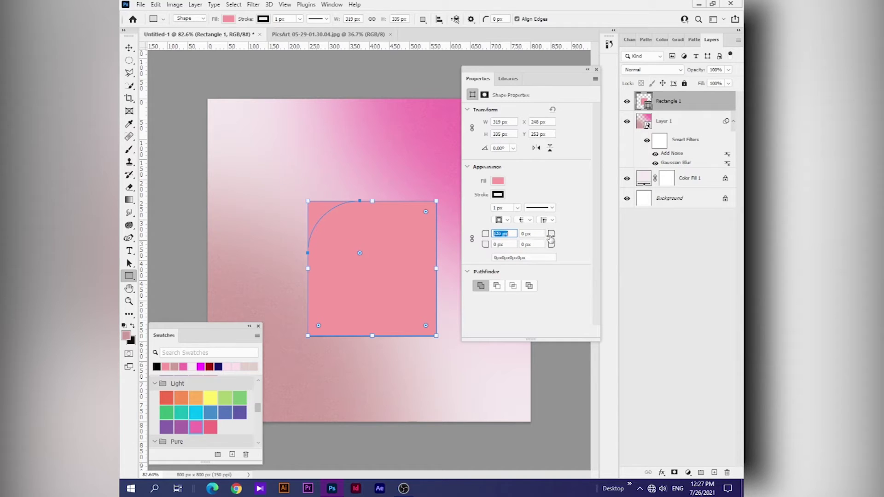
left_click_drag(549, 237, 555, 239)
type("140")
key("Return")
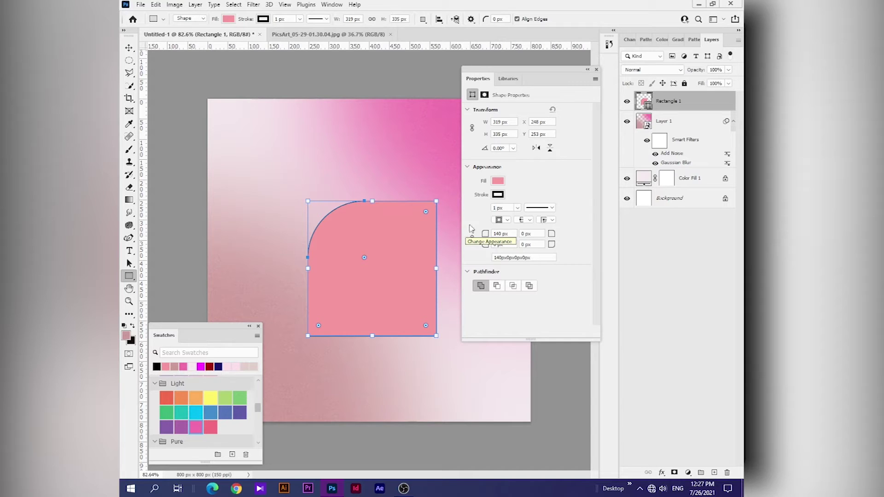
left_click(536, 234)
left_click_drag(537, 236, 584, 236)
type("140")
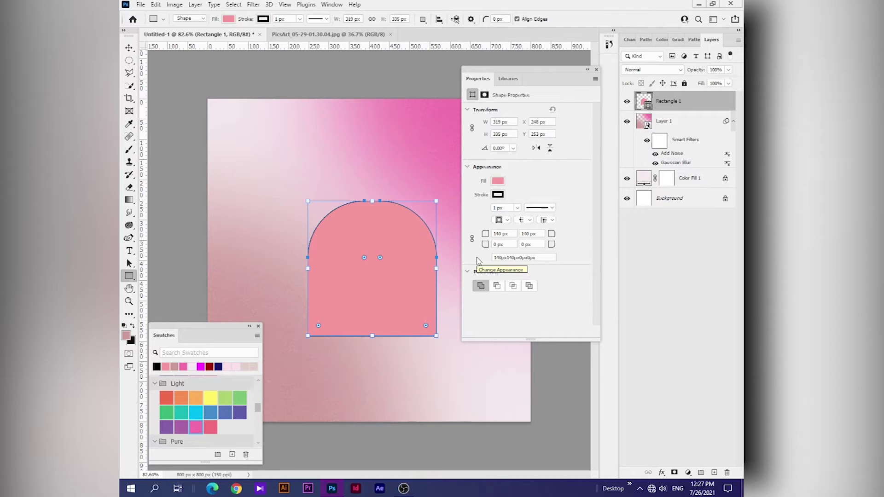
left_click_drag(543, 73, 685, 213)
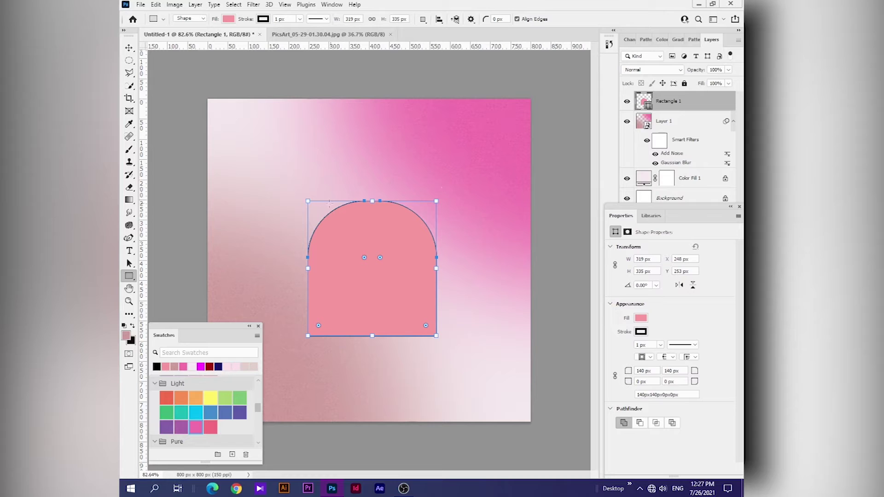
Step: Duplicate the arch and scale the lower copy from its centre to about 342 × 360 px
key("v")
mouse_move(439, 249)
left_mouse_down()
mouse_move(449, 198)
mouse_move(441, 185)
left_mouse_up()
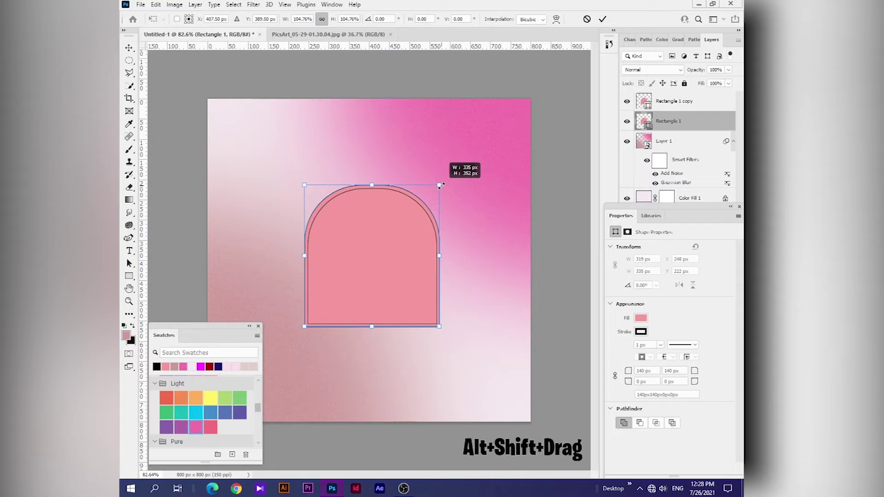
left_click_drag(442, 185, 443, 184)
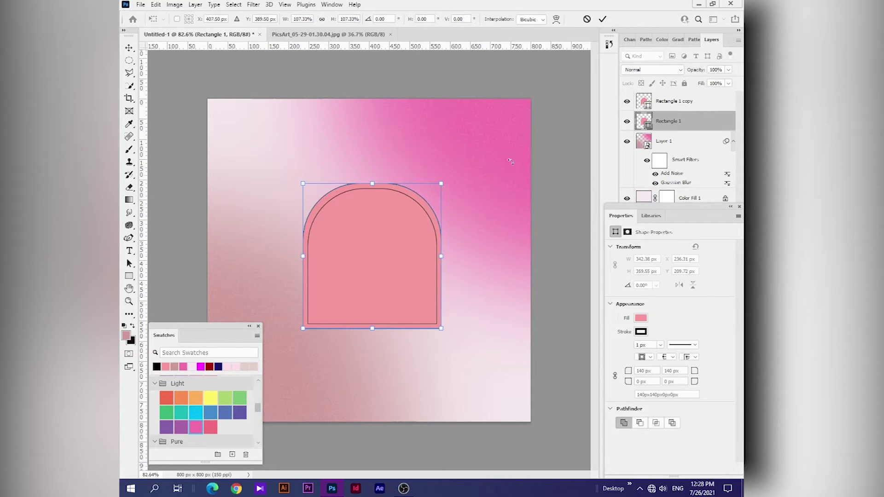
mouse_move(197, 328)
left_mouse_down()
mouse_move(432, 303)
mouse_move(253, 307)
left_mouse_up()
Step: Set the larger arch to no fill with a 3 px very light pink outline
left_click(129, 276)
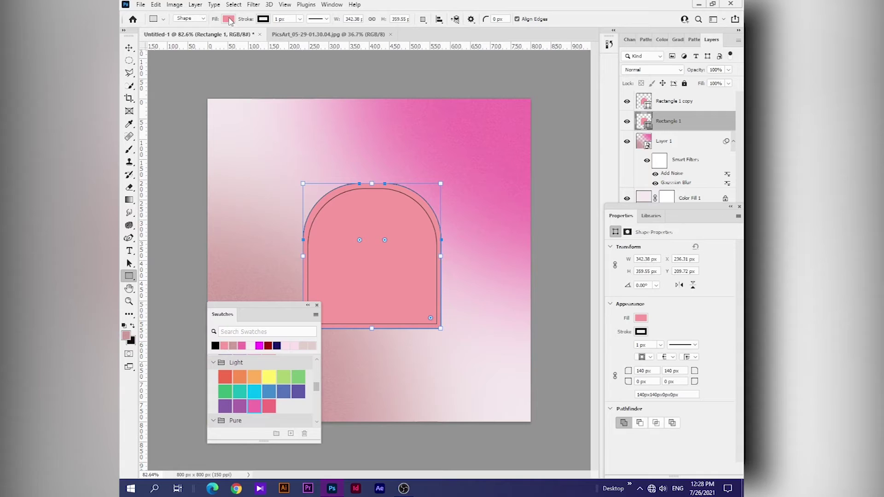
left_click(228, 20)
left_click(172, 38)
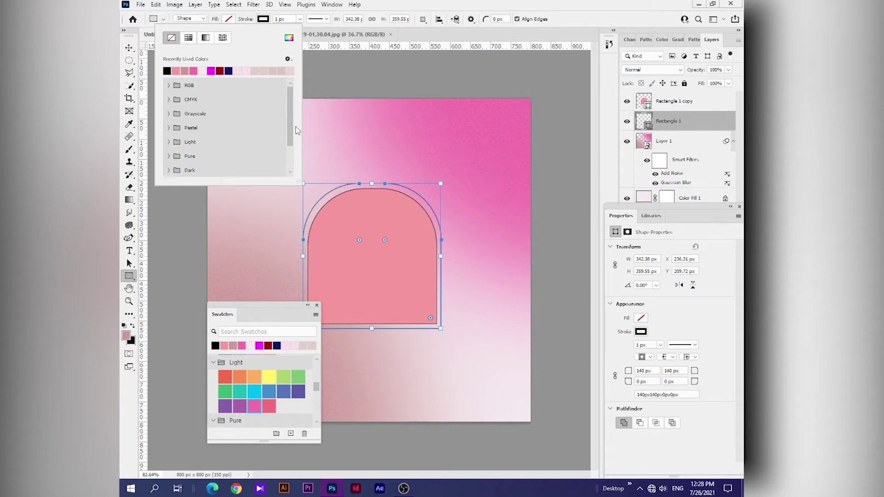
left_click(263, 19)
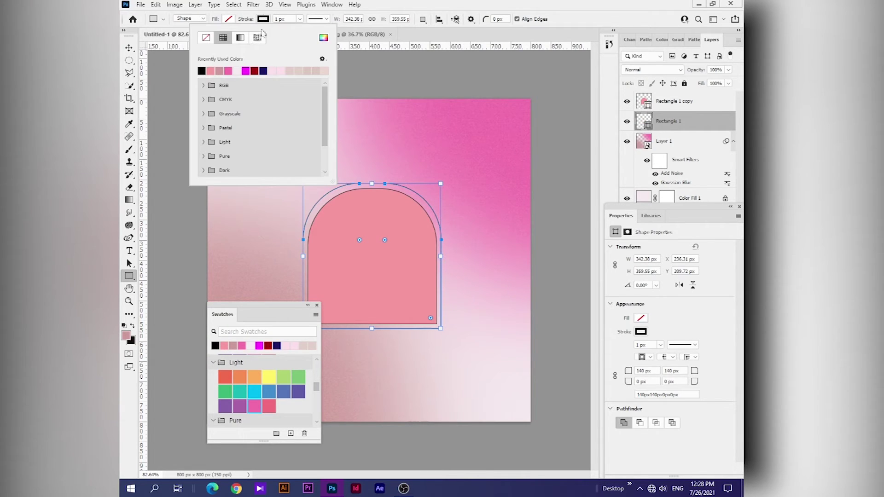
left_click(237, 71)
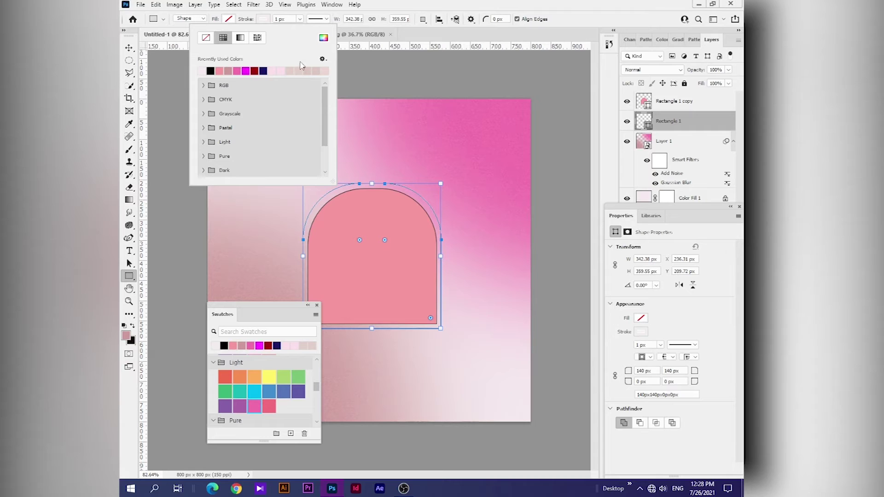
left_click(278, 19)
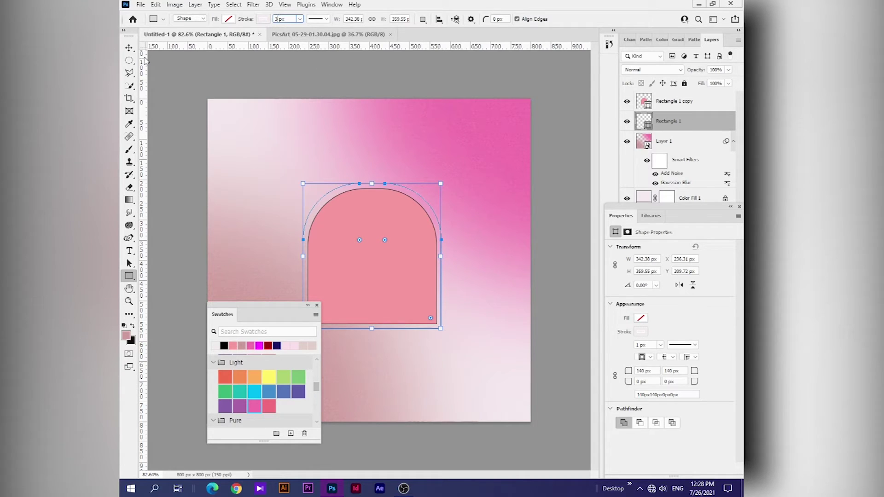
key("Return")
key("v")
left_click(345, 138)
key("ctrl+1")
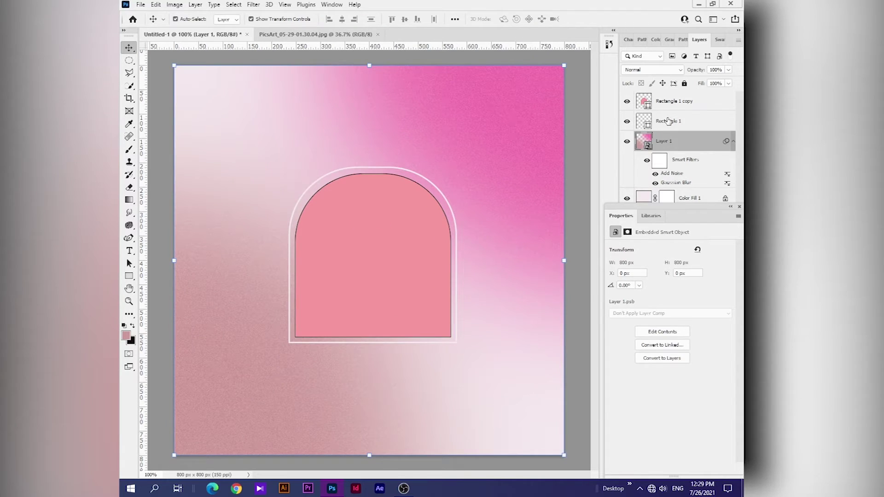
Step: Draw a thin horizontal line across the full canvas width through the arch
left_click(669, 122)
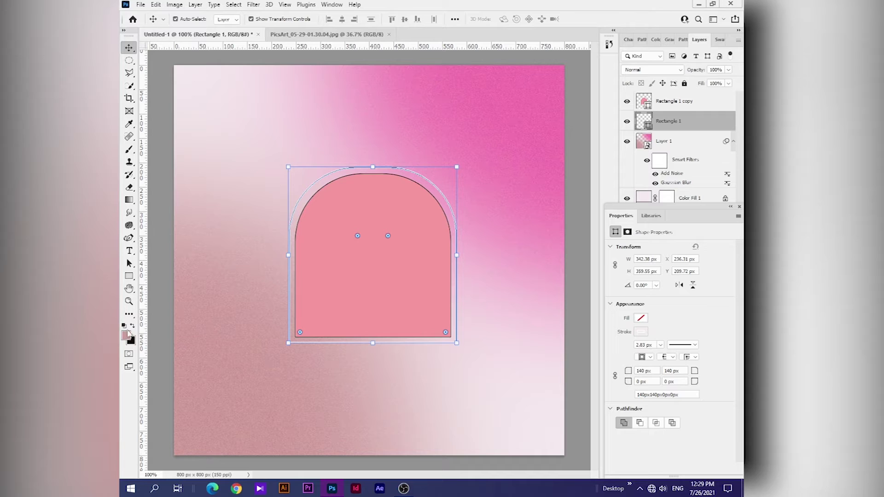
right_click(129, 276)
left_click(159, 315)
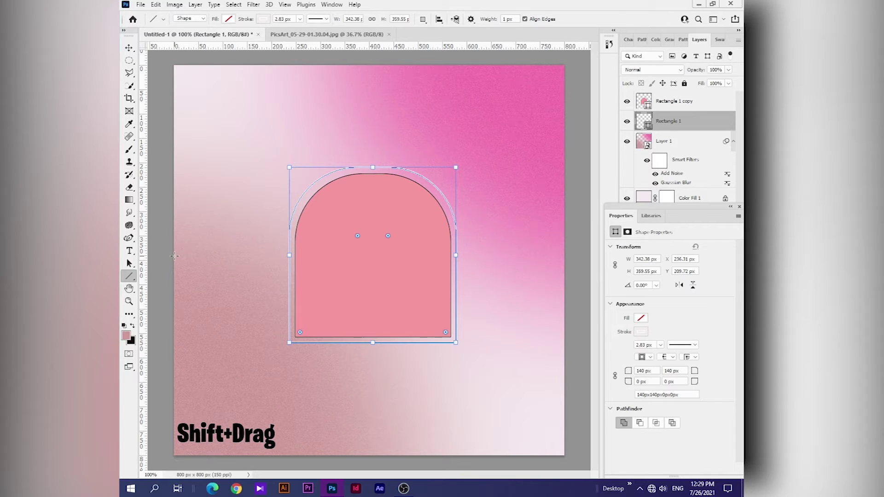
left_click_drag(175, 257, 547, 261)
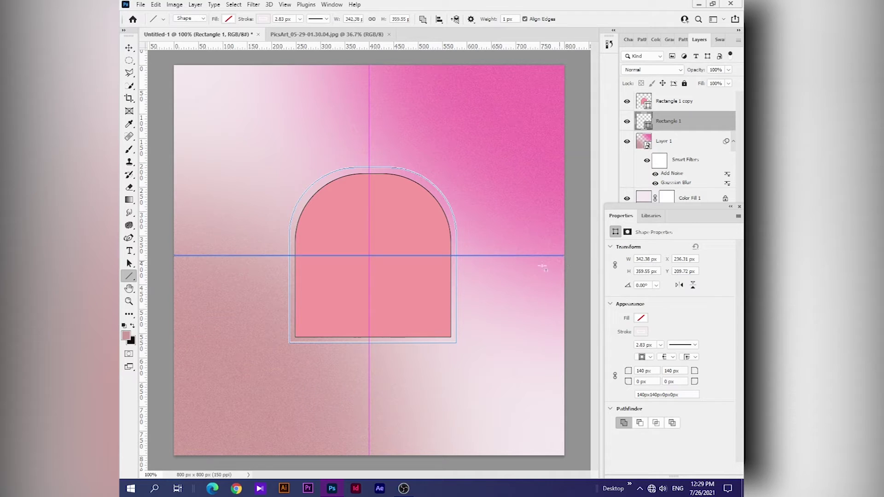
left_click_drag(547, 262, 565, 260)
scroll(416, 270, "up", 2)
Step: Add a layer mask to Rectangle 1 and redock the Properties panel above Layers
left_click_drag(684, 207, 494, 193)
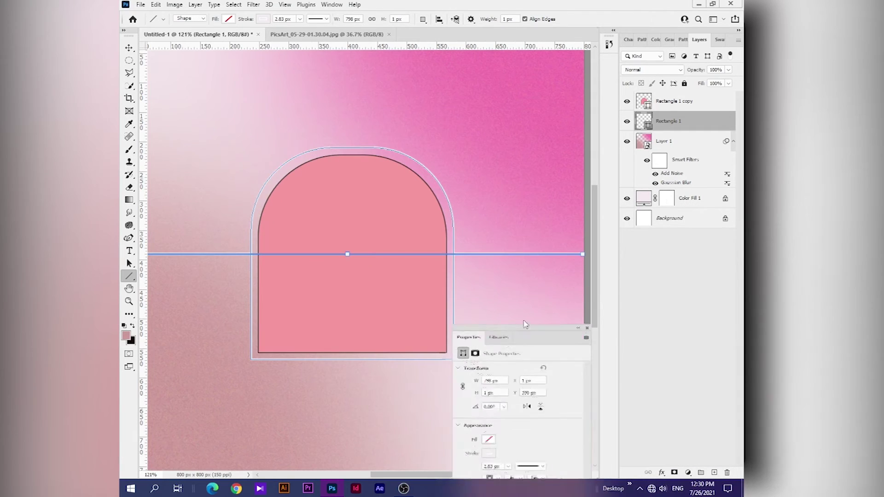
left_click(674, 472)
left_click_drag(537, 196, 730, 237)
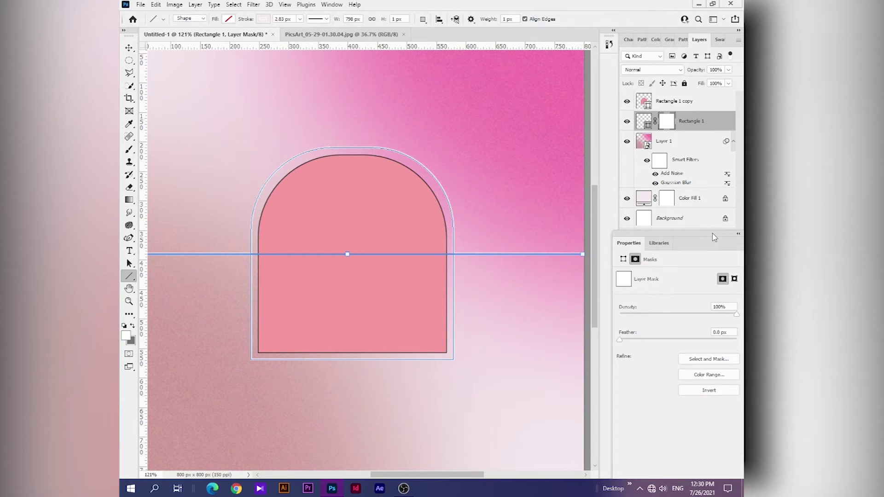
left_click_drag(713, 237, 454, 277)
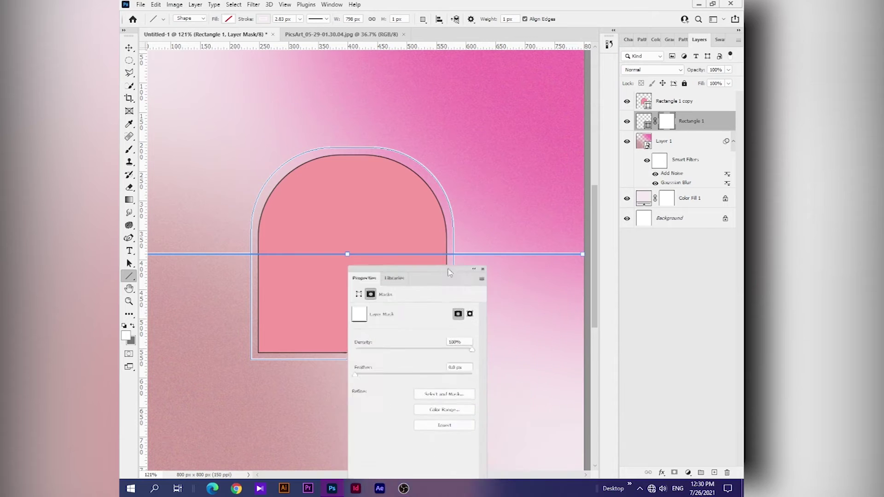
left_click_drag(454, 278, 708, 44)
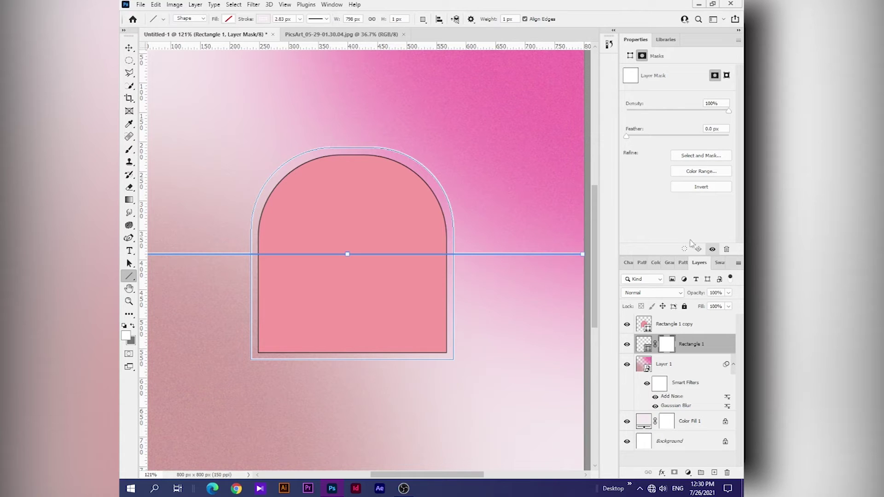
left_click_drag(699, 263, 682, 40)
Step: Convert the woman photo's locked Background to Layer 0 and drag it toward the poster
key("b")
scroll(337, 252, "up", 1)
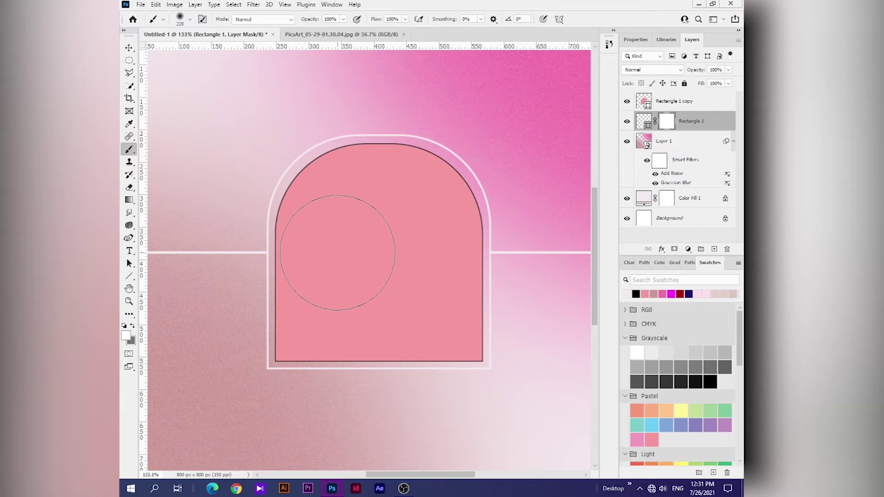
left_click(366, 34)
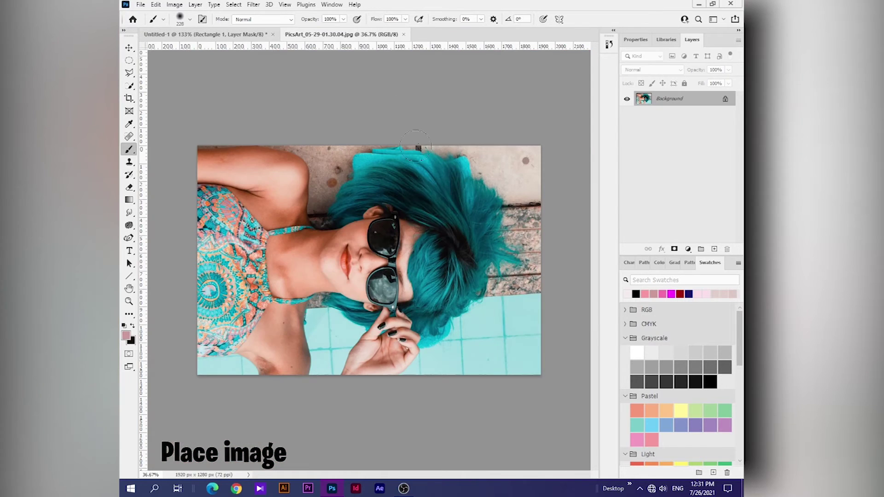
left_click(129, 47)
left_click_drag(348, 203, 279, 109)
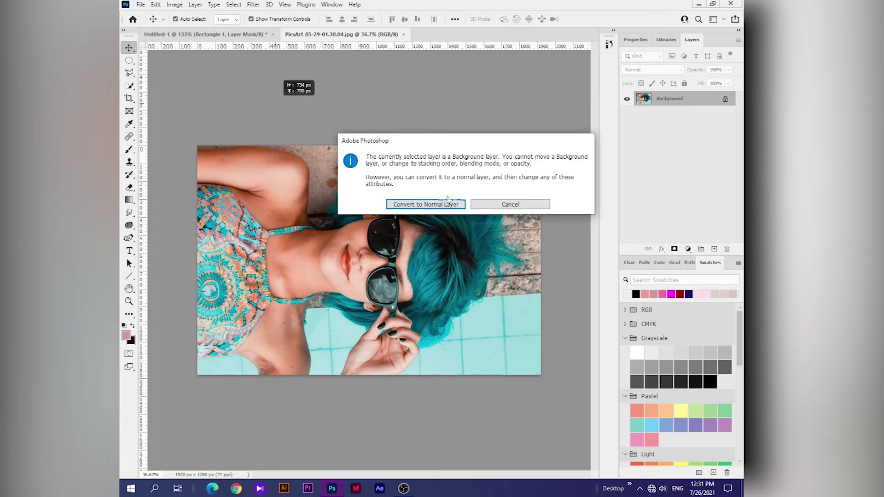
left_click(426, 204)
left_click_drag(302, 241, 156, 36)
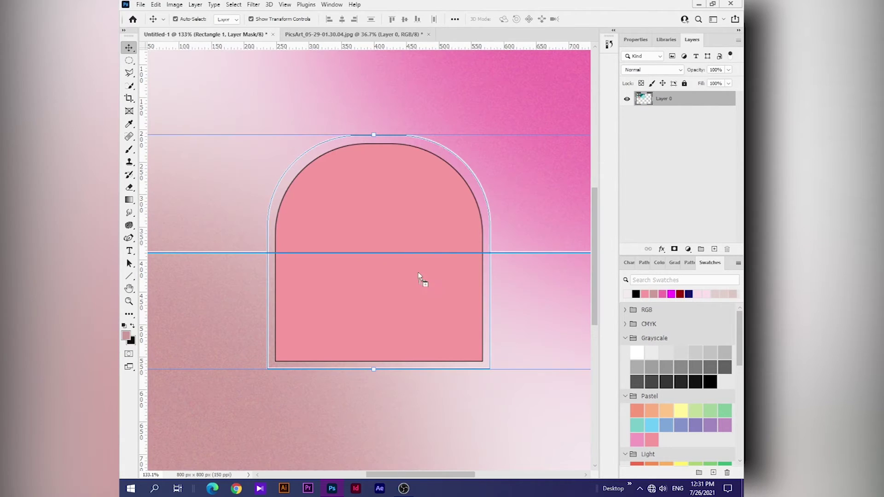
Step: Drop the woman photo into the poster as Layer 2, shrinking and centring it
left_click_drag(418, 272, 419, 272)
scroll(418, 271, "down", 3)
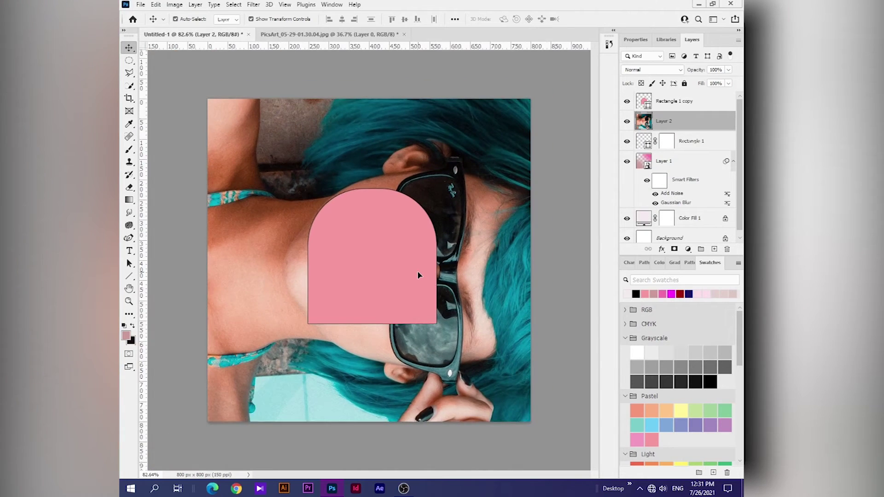
scroll(484, 149, "down", 2)
scroll(490, 164, "down", 1)
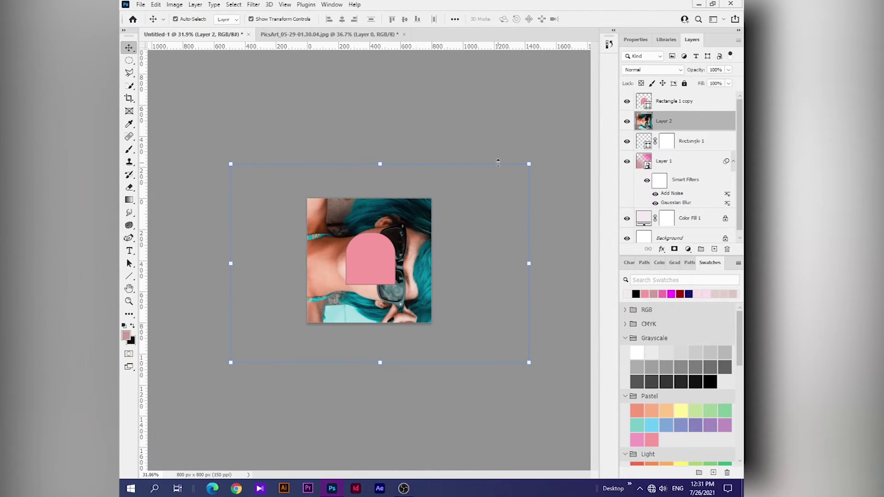
left_click_drag(529, 165, 335, 295)
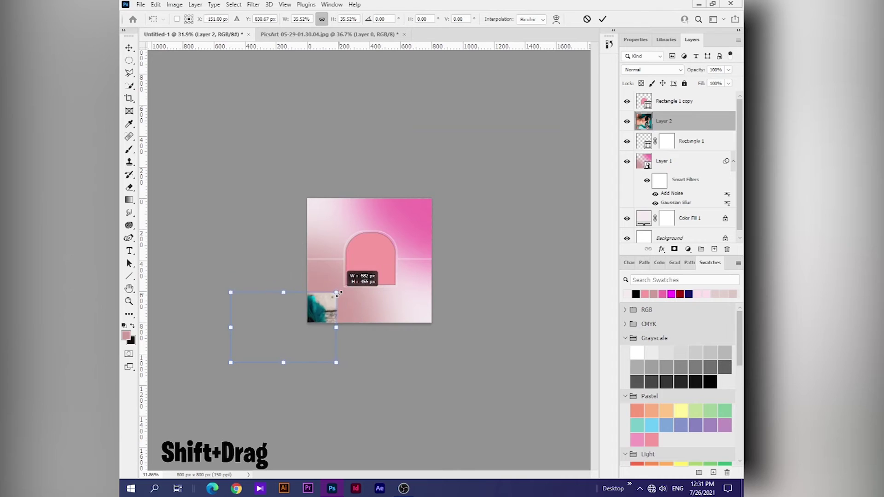
left_click_drag(319, 311, 405, 249)
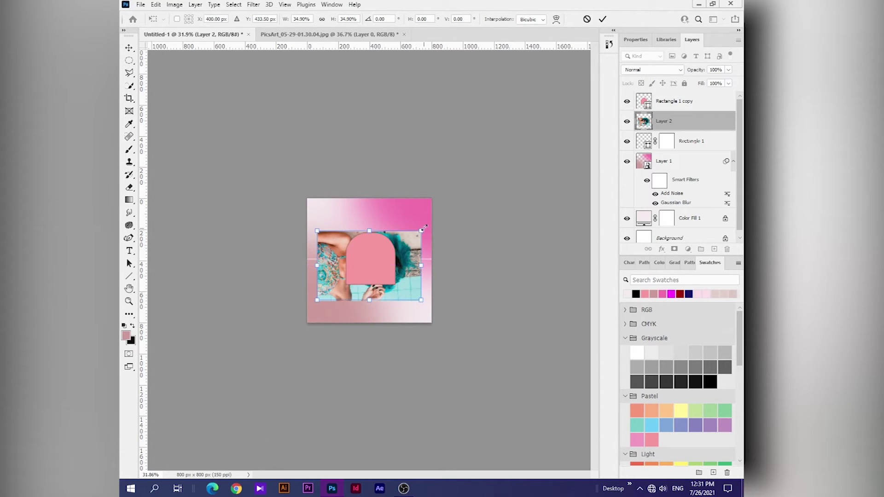
Step: Rotate the photo about -89° upright, fit it over the arch, and stack it above Rectangle 1 copy
left_click_drag(427, 222, 316, 191)
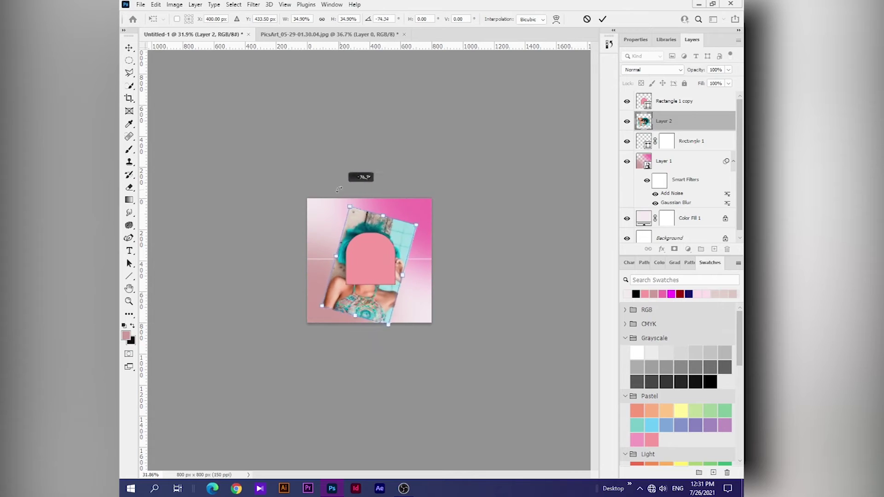
left_click_drag(316, 191, 317, 192)
left_click_drag(390, 226, 396, 234)
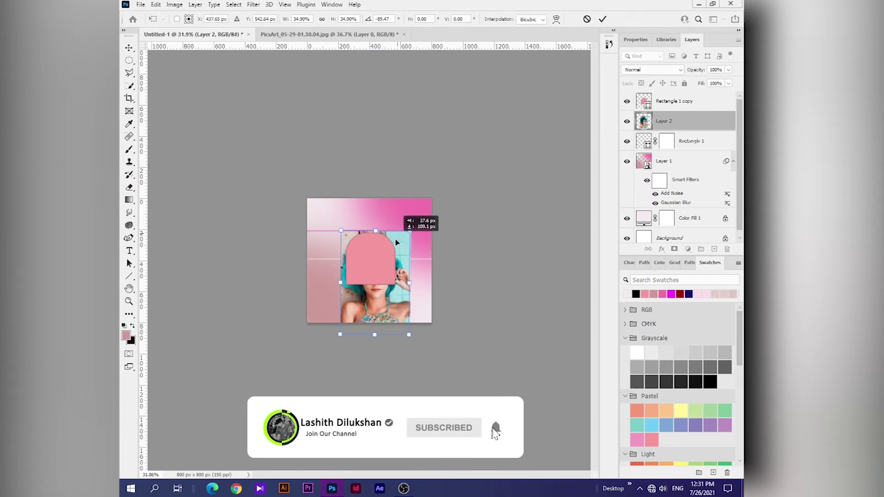
left_click_drag(409, 219, 374, 271)
left_click_drag(361, 308, 373, 272)
mouse_move(389, 233)
left_mouse_down()
mouse_move(411, 196)
mouse_move(367, 279)
left_mouse_up()
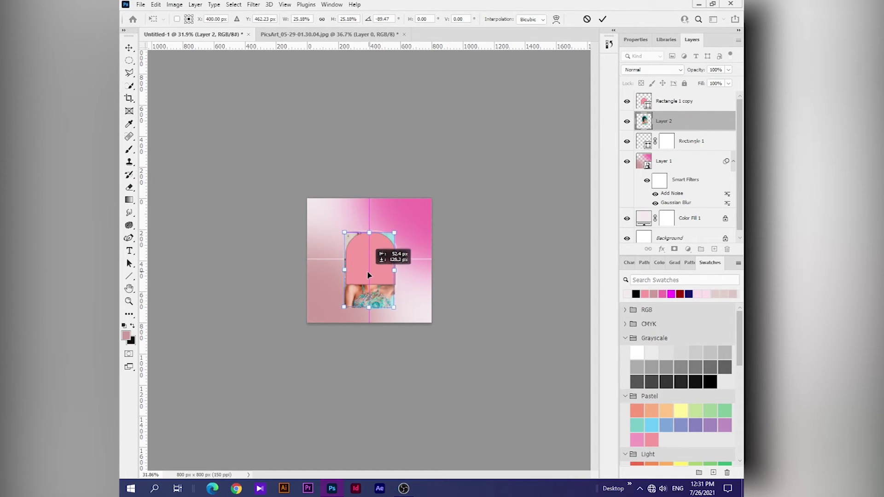
left_click_drag(368, 279, 370, 272)
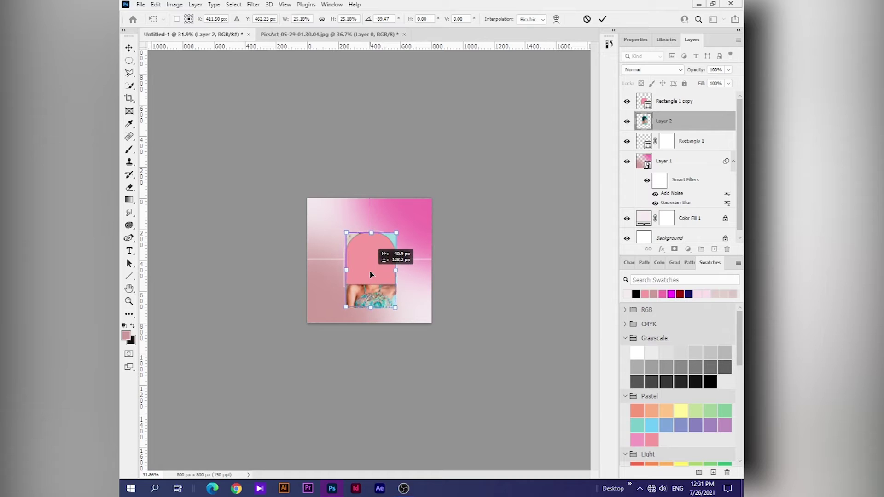
key("Return")
key("ctrl+0")
left_click_drag(668, 121, 680, 101)
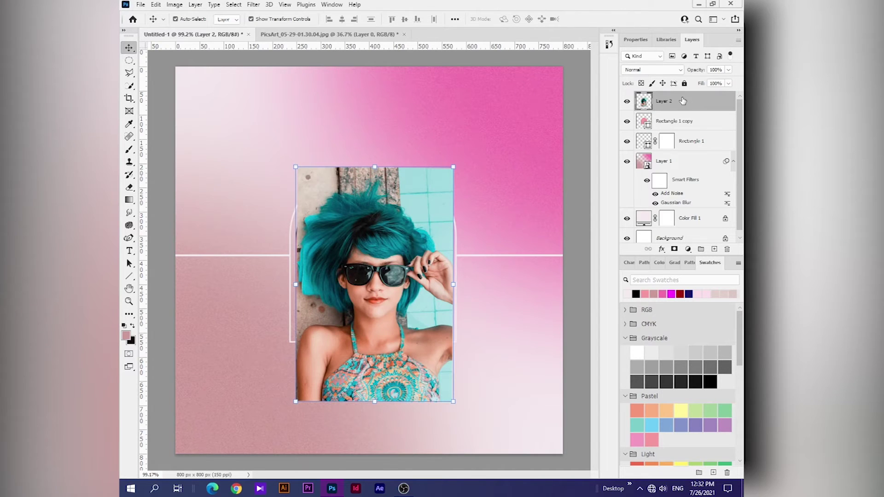
Step: Clip Layer 2 into the arch shape below it as a clipping mask
right_click(680, 102)
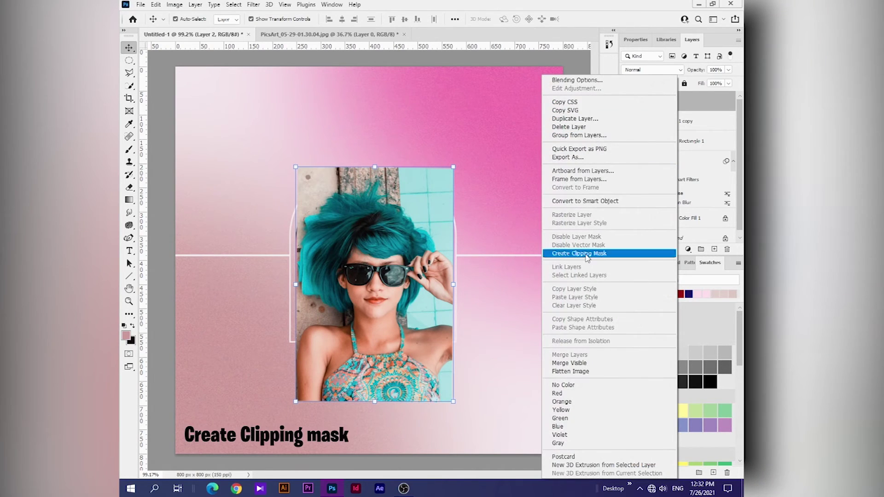
left_click(603, 256)
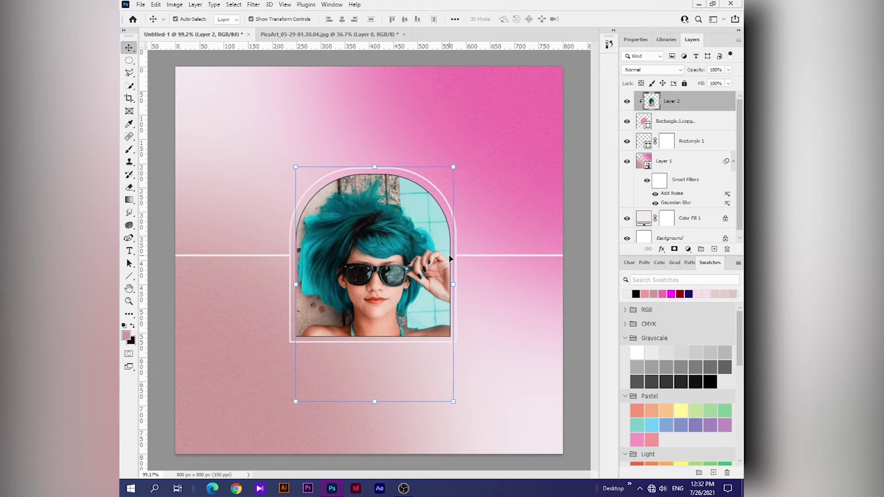
scroll(451, 259, "down", 1)
Step: Resize and reposition the clipped photo so her face fills the arch
mouse_move(445, 175)
left_mouse_down()
mouse_move(422, 210)
mouse_move(404, 213)
left_mouse_up()
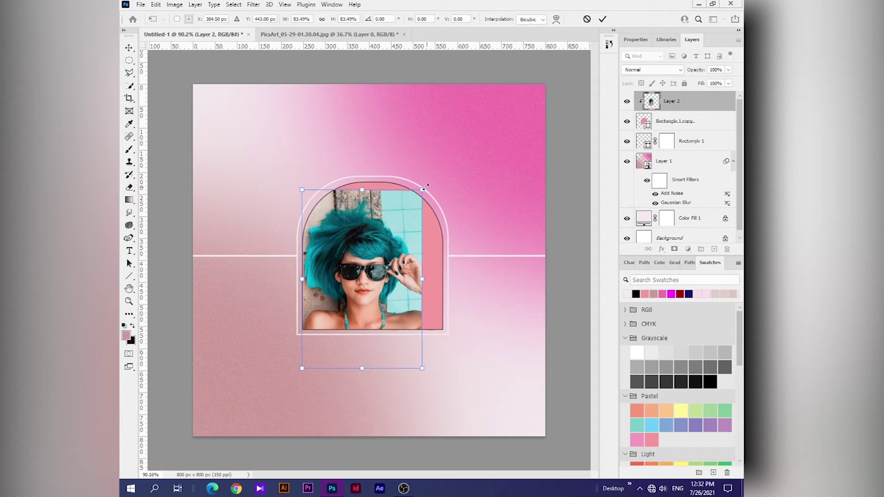
left_click_drag(423, 188, 448, 151)
left_click_drag(410, 216, 411, 231)
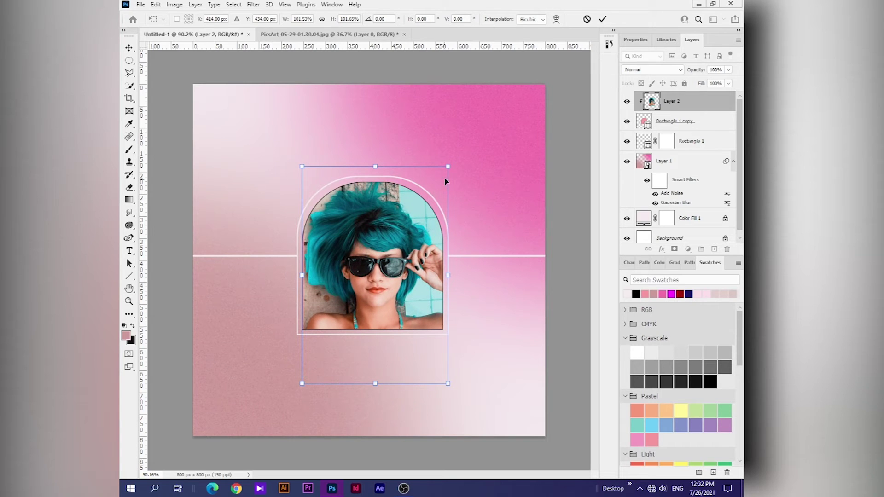
left_click_drag(449, 165, 454, 161)
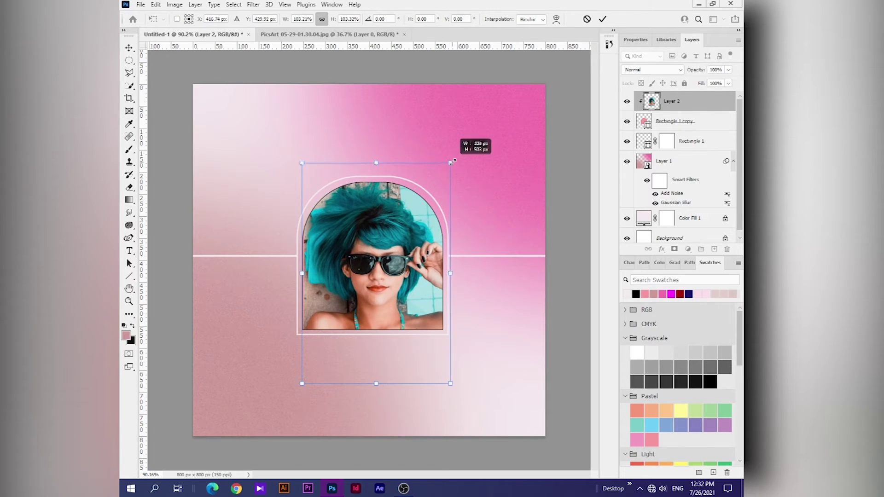
left_click_drag(419, 205, 413, 216)
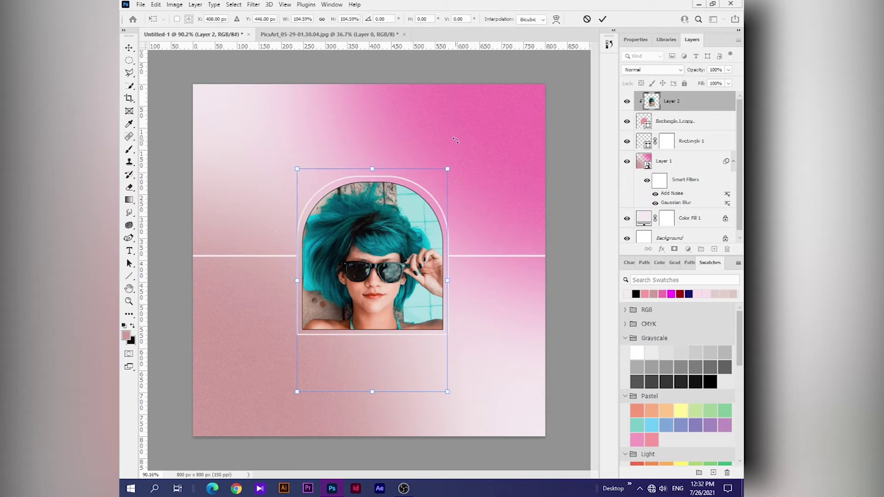
key("Return")
left_click(682, 120)
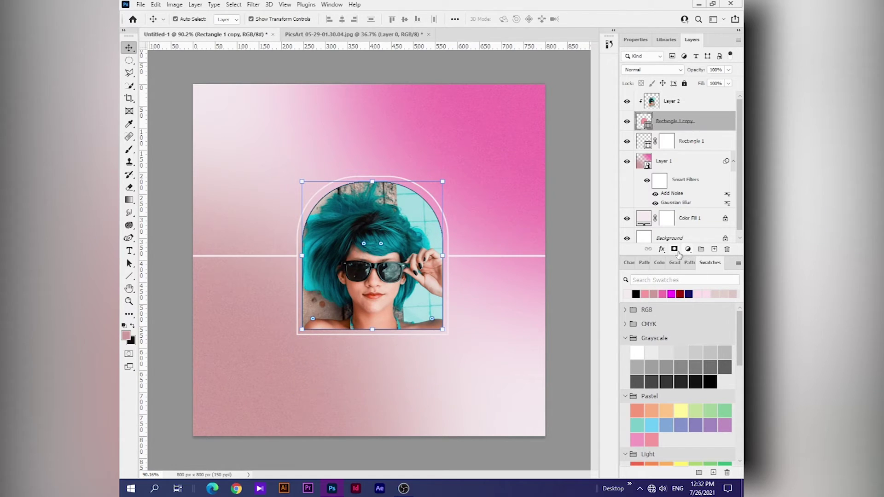
Step: Add a layer mask to Rectangle 1 copy, set a dusty pink foreground, and select Layer 2
left_click(675, 250)
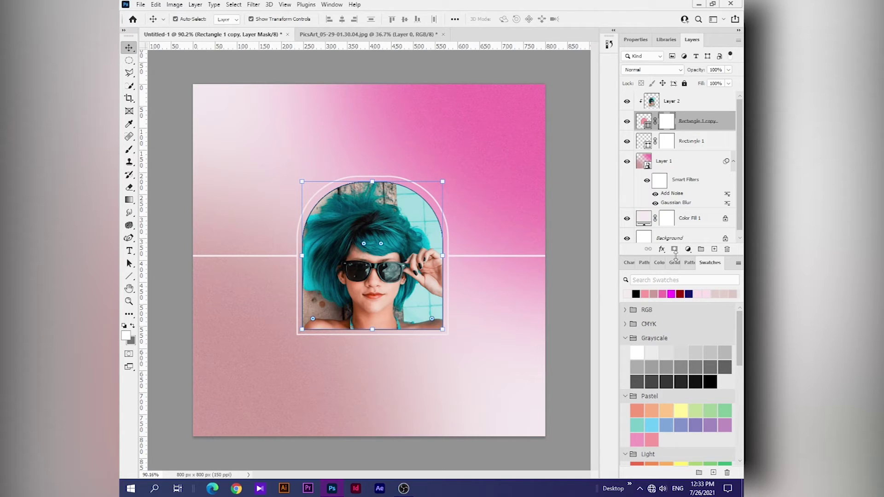
key("b")
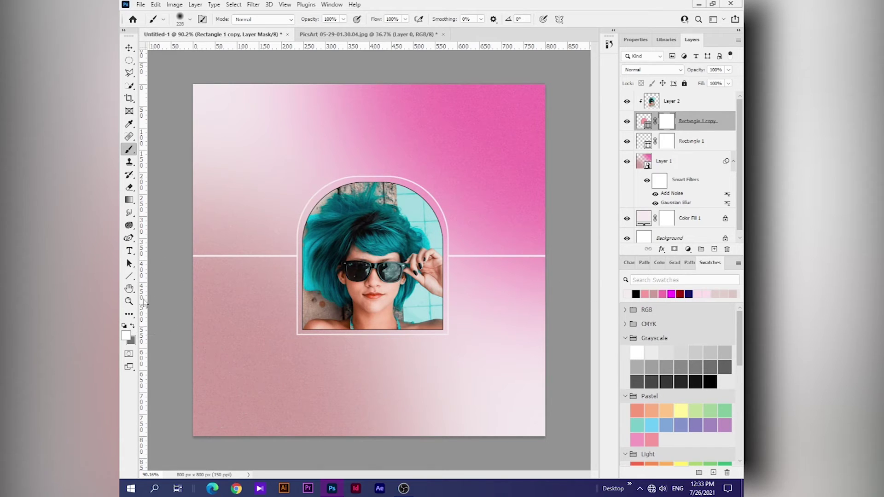
left_click(126, 336)
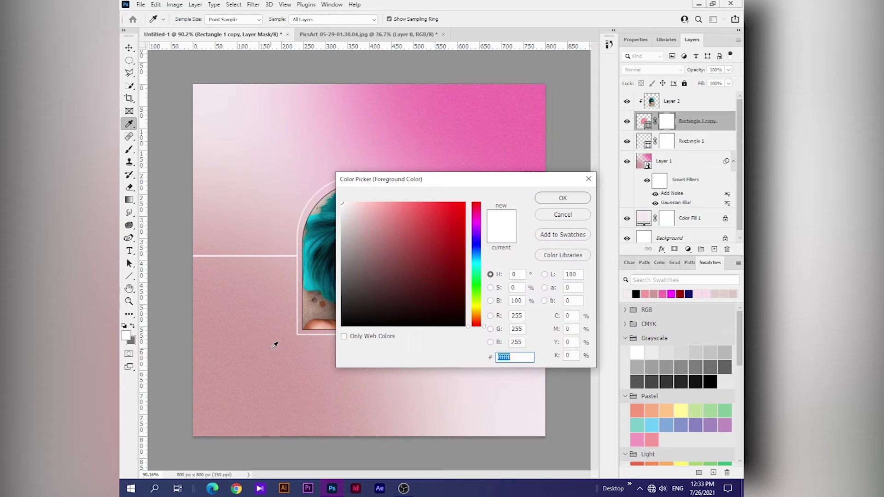
left_click(563, 198)
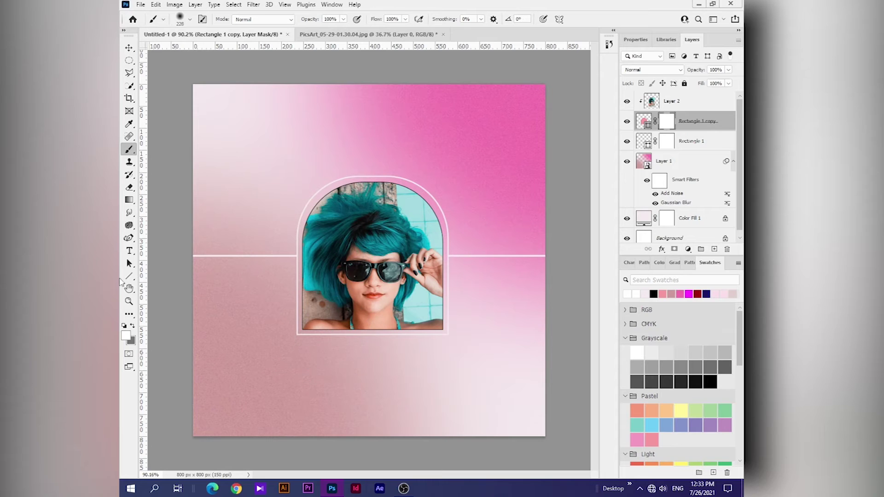
left_click(126, 336)
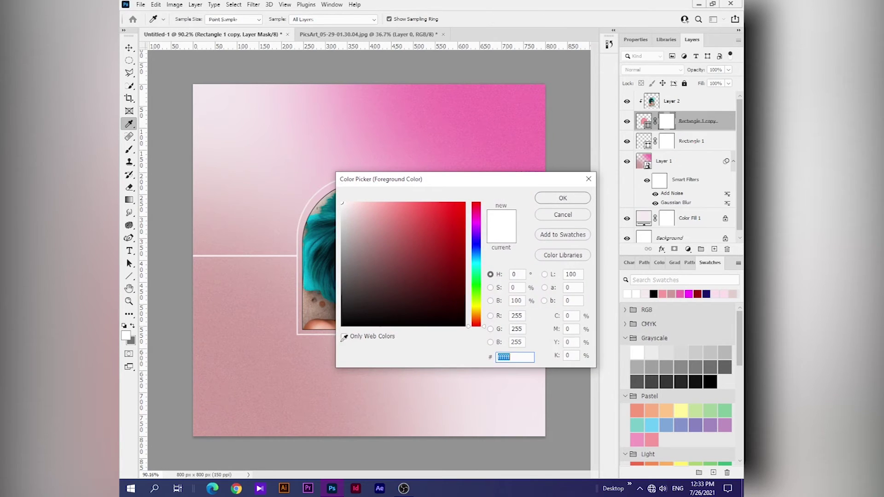
left_click(575, 200)
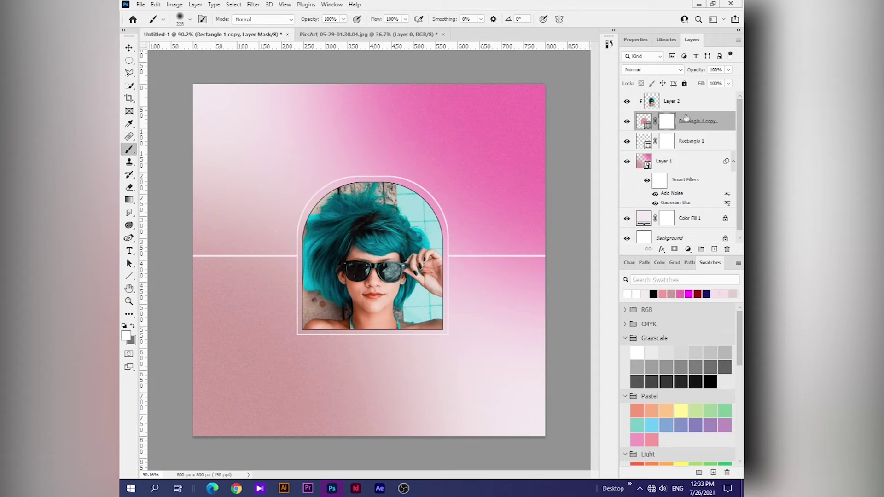
left_click(653, 103)
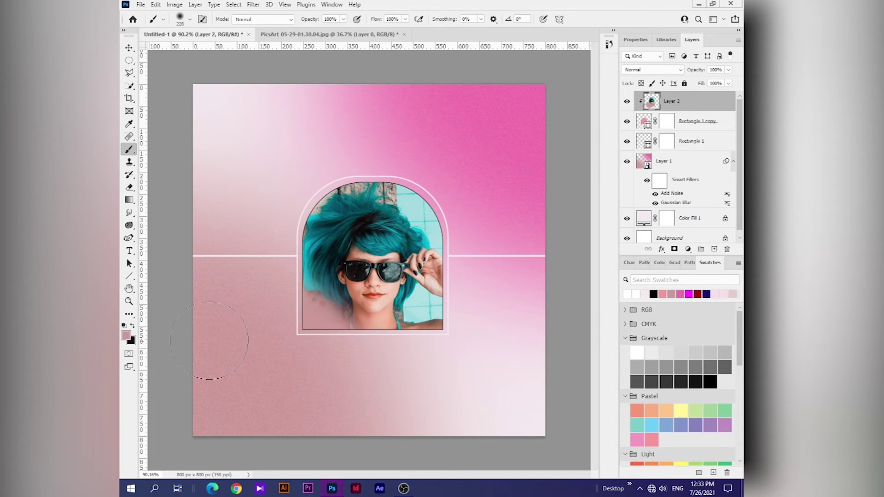
Step: Paint dusty pink over the portrait's neck and shoulders, then sample a lighter backdrop pink
left_click(126, 338)
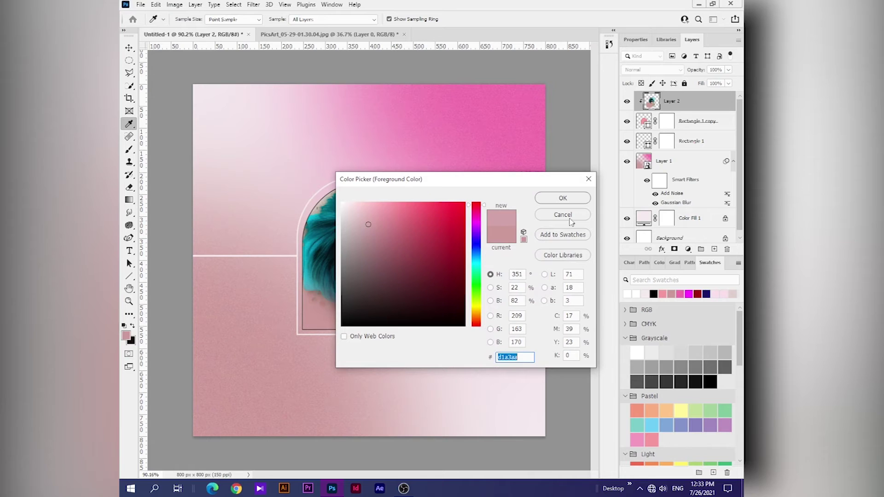
left_click(583, 203)
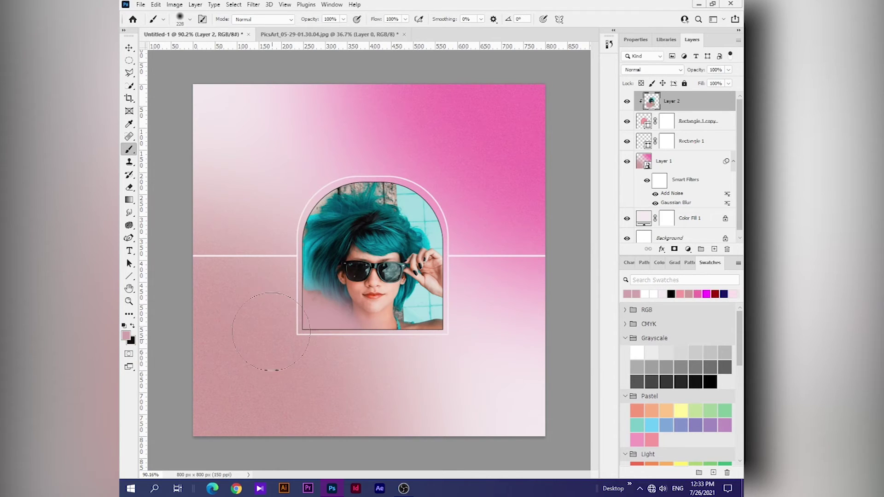
left_click_drag(355, 350, 422, 357)
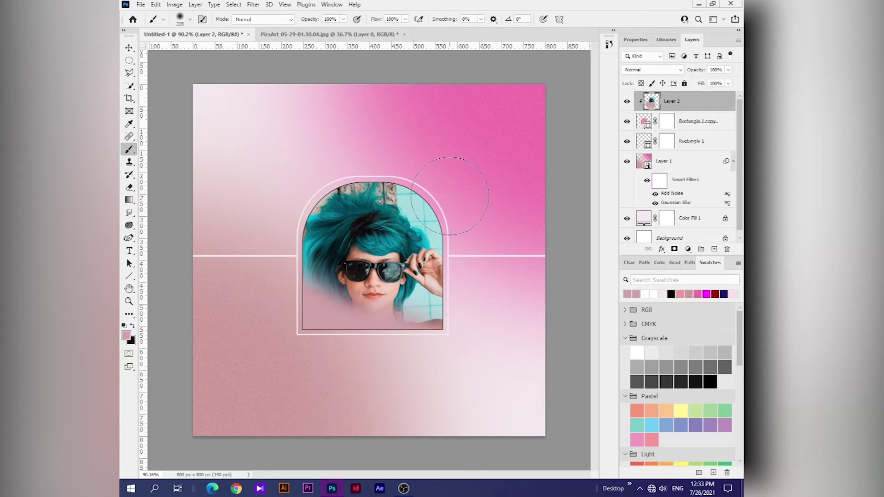
left_click(435, 164)
left_click_drag(461, 179, 378, 262)
left_click(449, 203)
left_click(479, 282)
key("b")
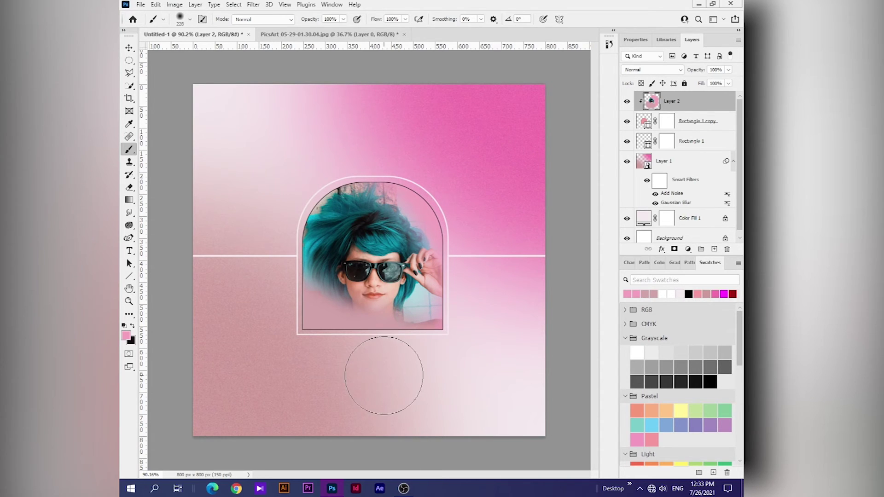
Step: Resample pink painting colours in the Color Picker while keeping the portrait visible
left_click(126, 336)
left_click_drag(358, 263, 316, 352)
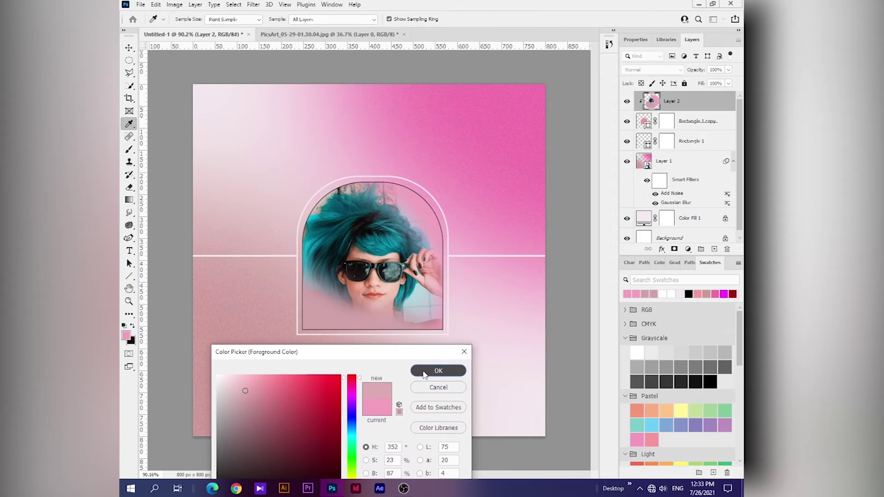
left_click(438, 371)
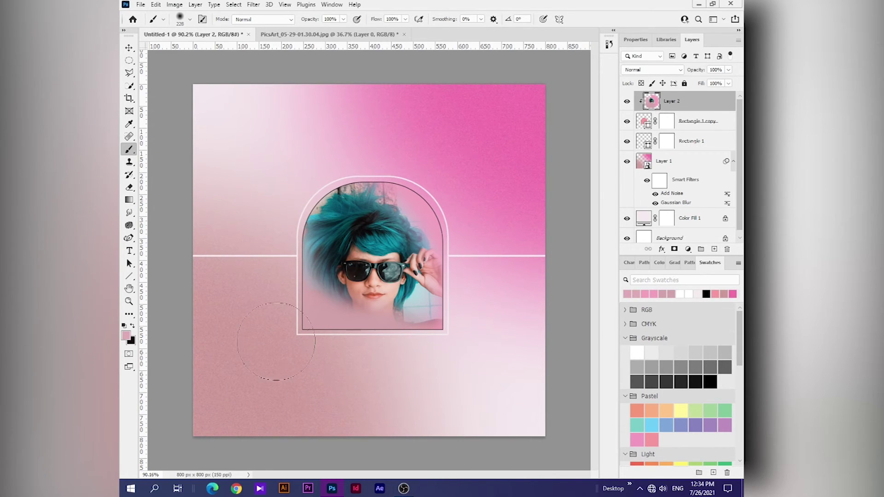
left_click(126, 335)
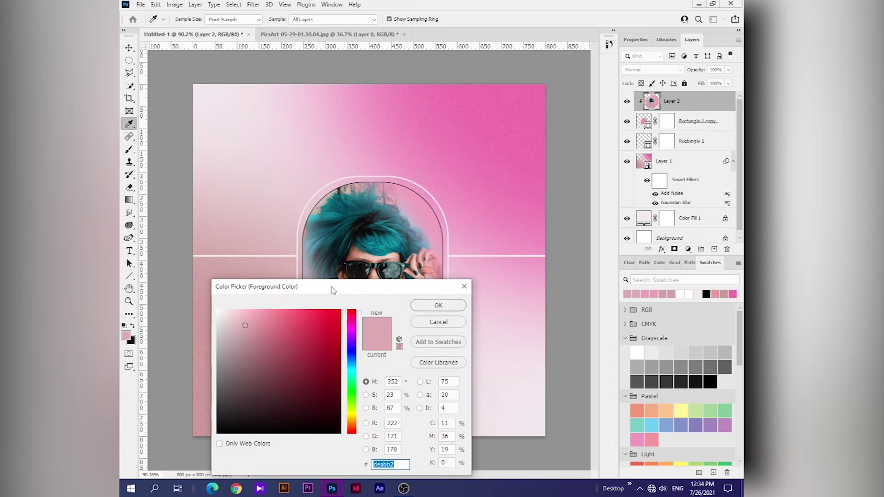
left_click_drag(331, 289, 311, 385)
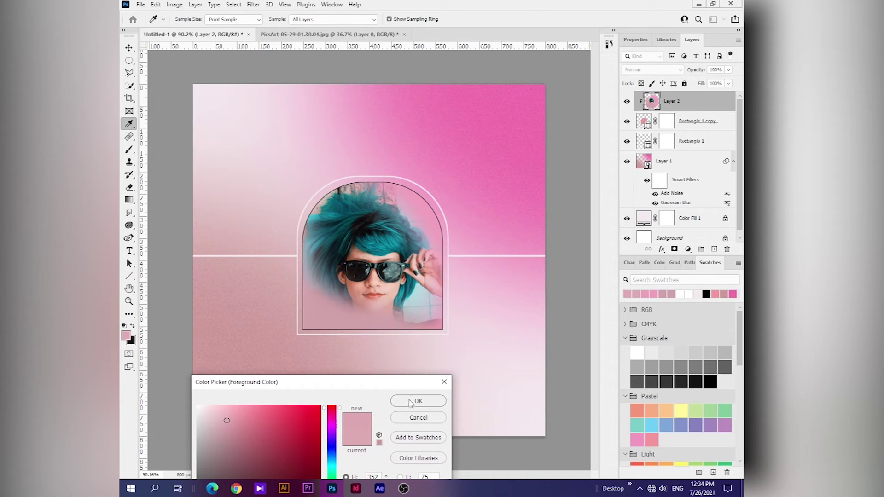
left_click(411, 403)
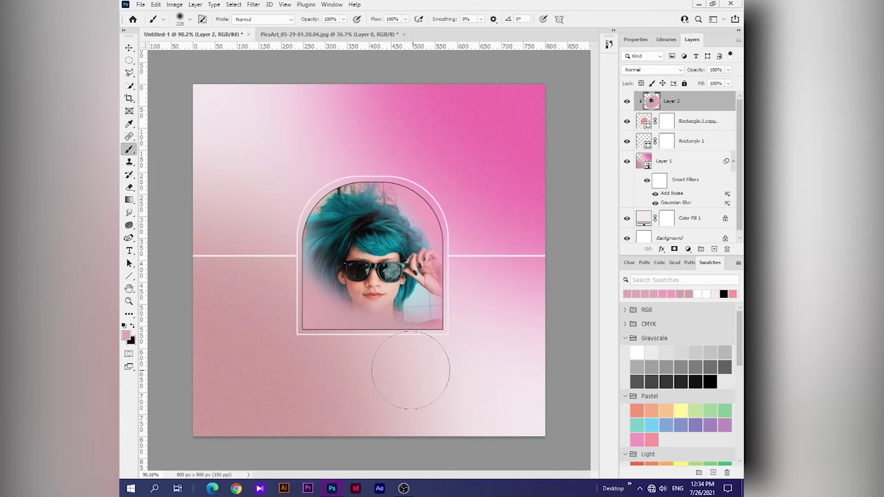
scroll(336, 362, "down", 2)
scroll(316, 359, "up", 1)
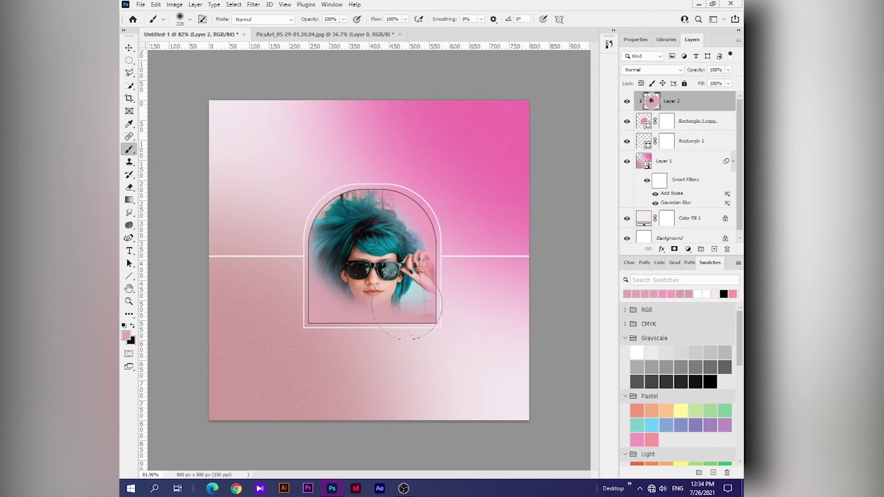
Step: Group Layer 2, Rectangle 1 copy, Rectangle 1 and Layer 1 into locked Group 1, then add a new layer
left_click(699, 121, "shift")
left_click(703, 144, "shift")
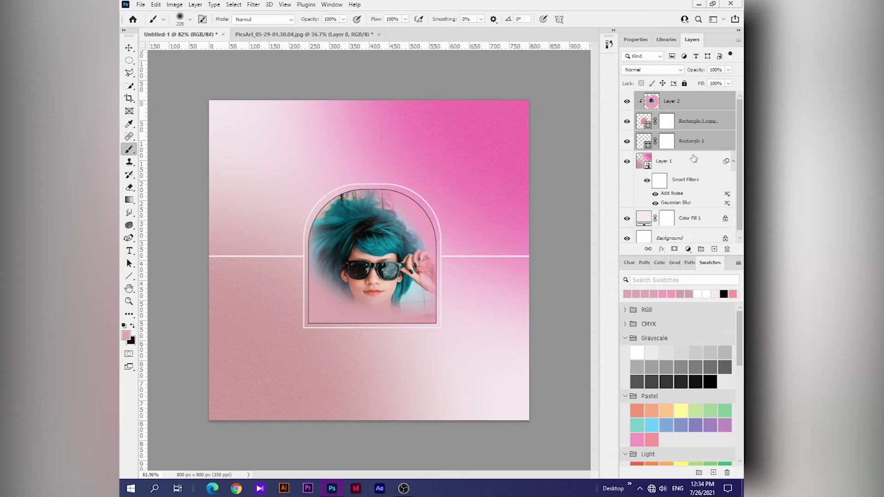
left_click(694, 162, "shift")
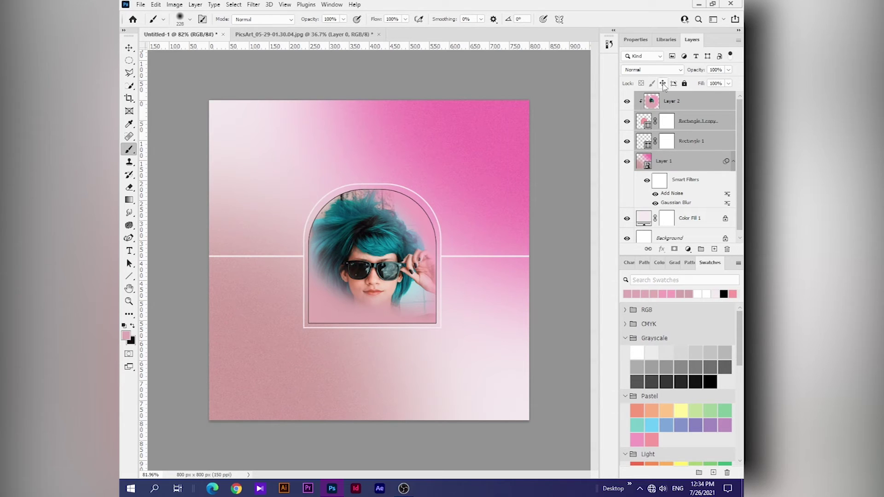
right_click(708, 103)
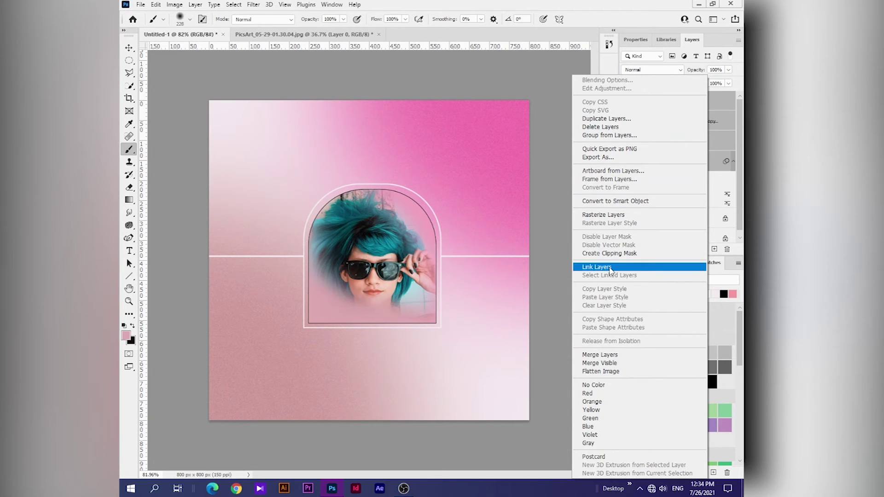
left_click(609, 135)
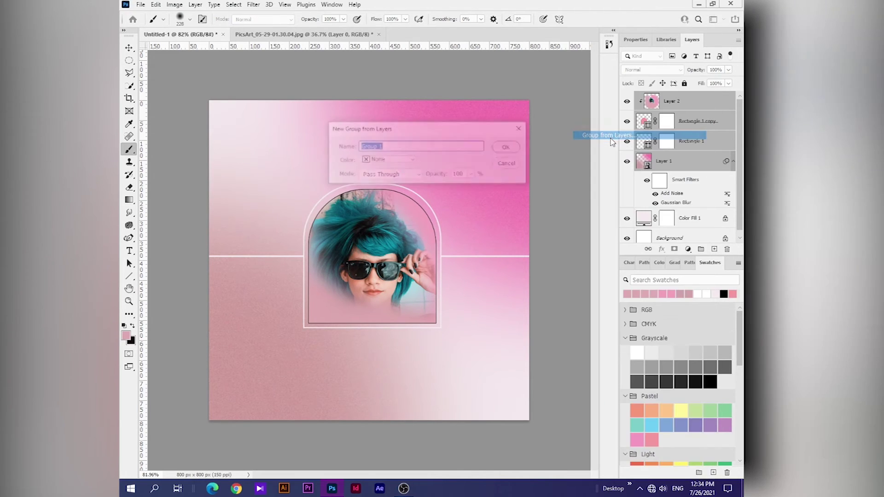
left_click(505, 147)
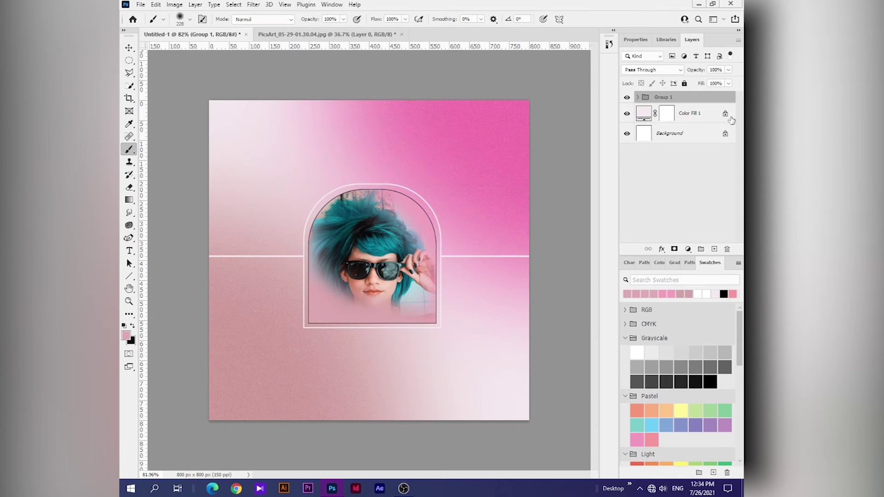
left_click(685, 84)
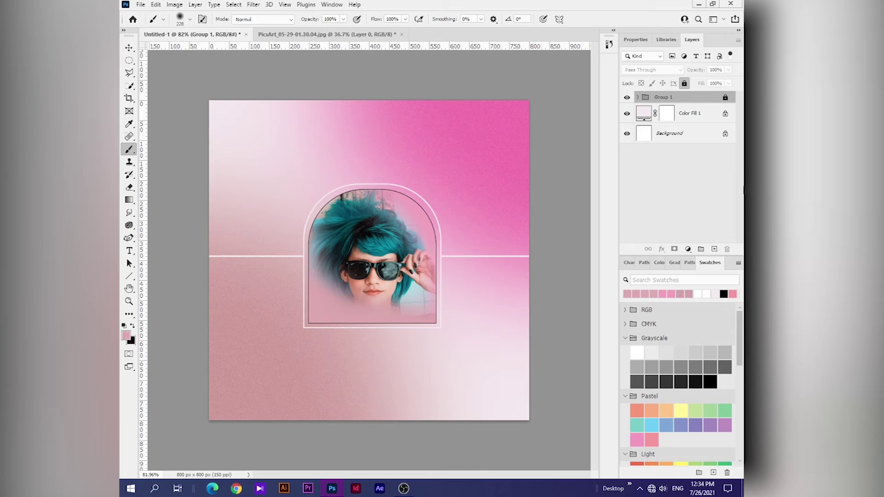
left_click(714, 249)
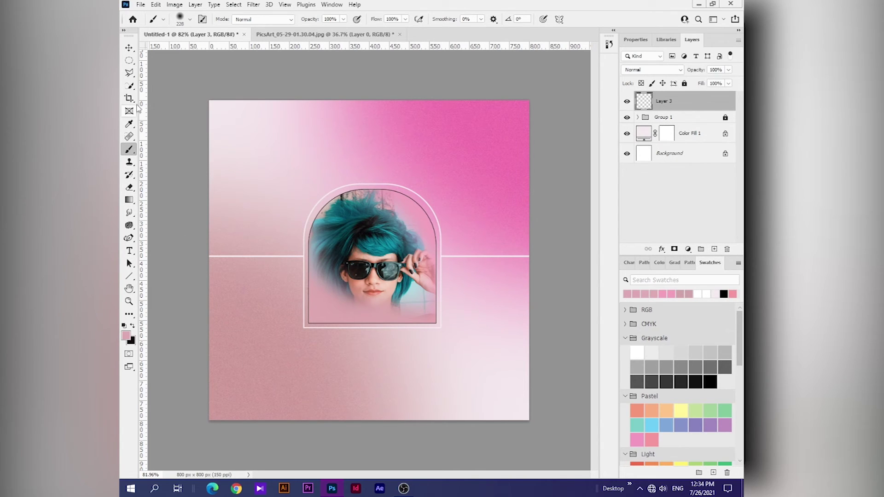
Step: Draw a three-point Curvature Pen path arching over the top of the arch
left_click(129, 238)
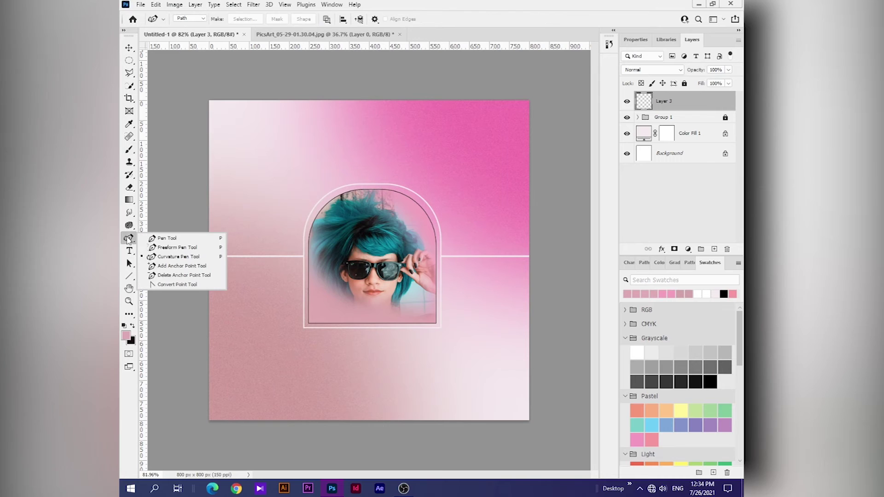
left_click(183, 258)
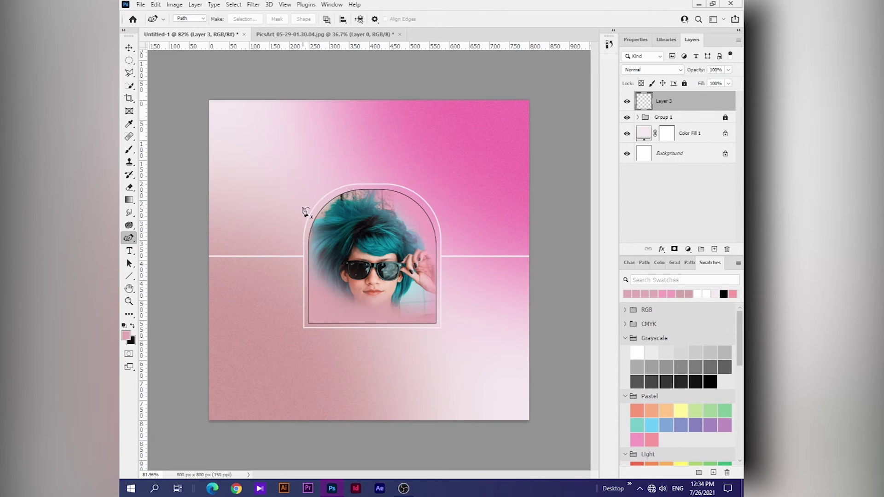
left_click(297, 224)
left_click(375, 175)
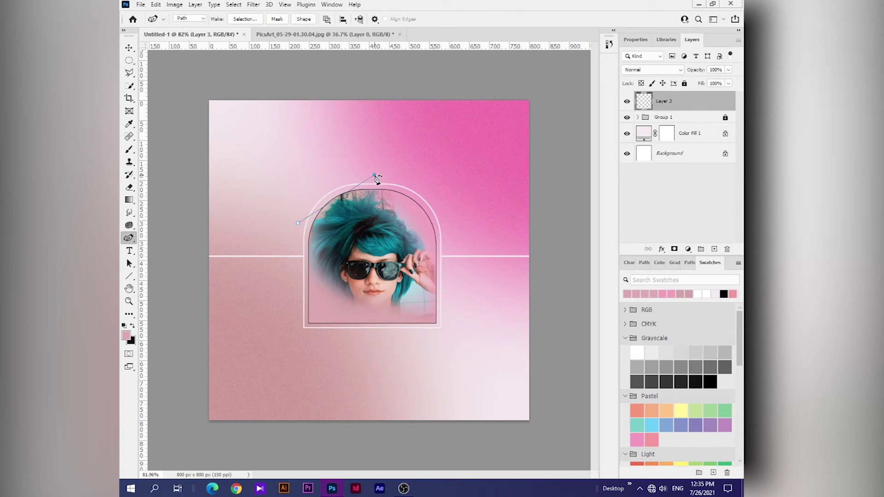
left_click(448, 226)
scroll(413, 208, "up", 3)
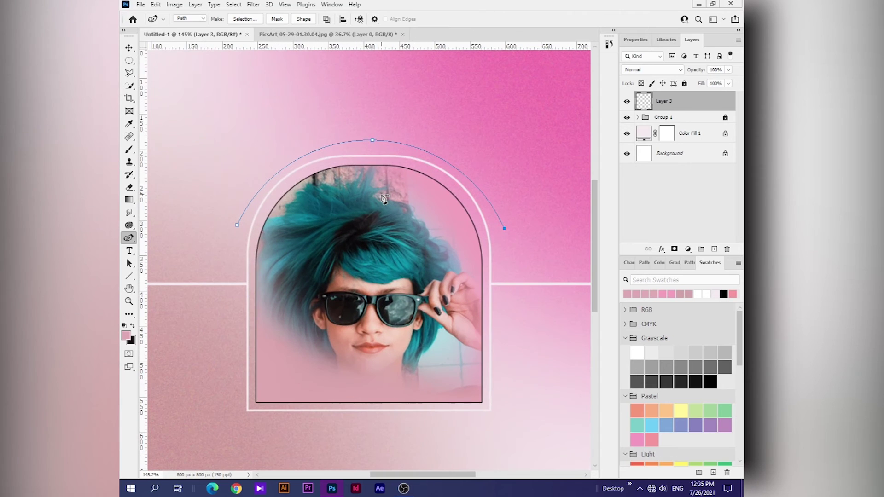
scroll(384, 199, "down", 2)
scroll(384, 199, "down", 1)
key("ctrl+0")
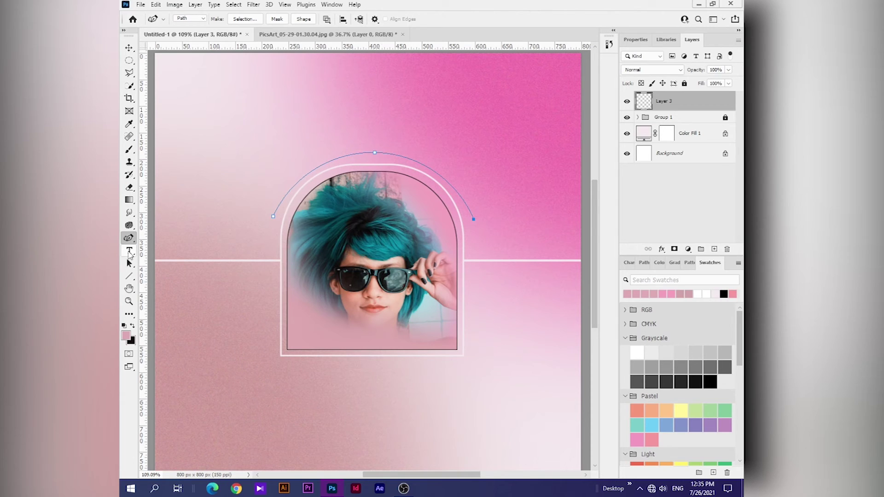
left_click(129, 251)
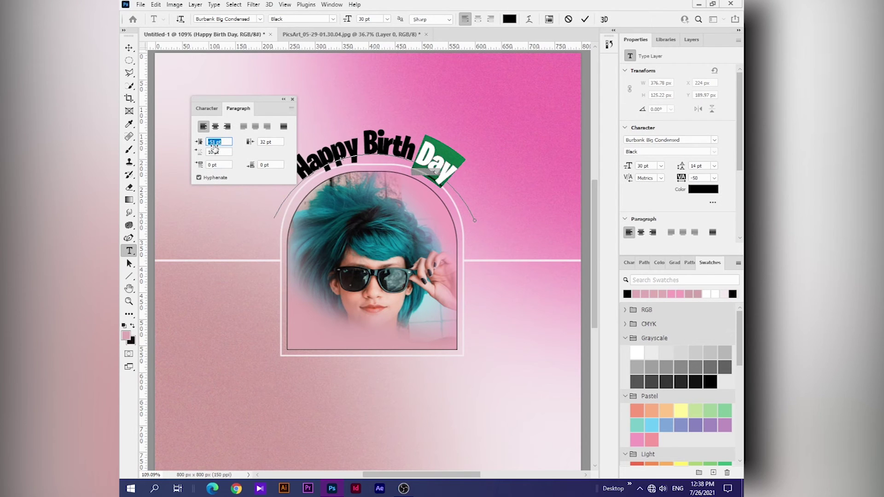
Step: Commit the curved 'Happy Birth Day' text in Burbank Big Condensed Black 30 pt and fit the view
key("Tab")
left_click(585, 20)
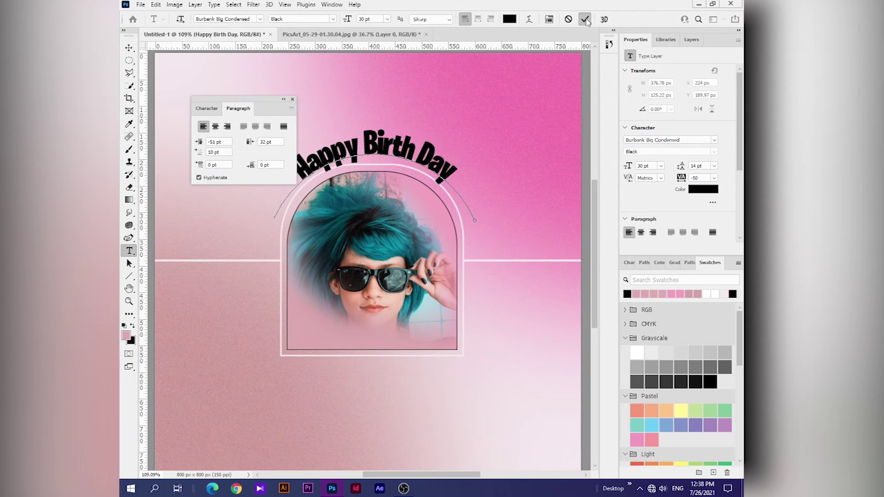
mouse_move(278, 101)
left_mouse_down()
mouse_move(464, 96)
mouse_move(682, 49)
mouse_move(656, 42)
left_mouse_up()
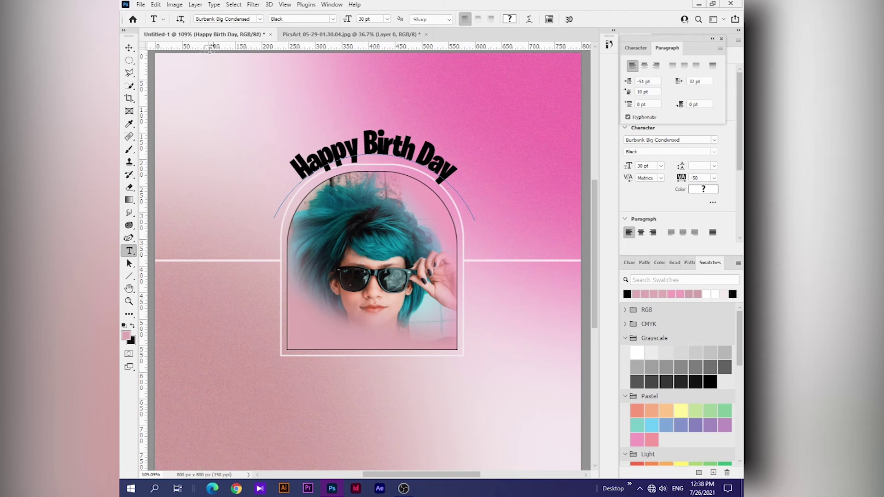
left_click(130, 49)
left_click(462, 140)
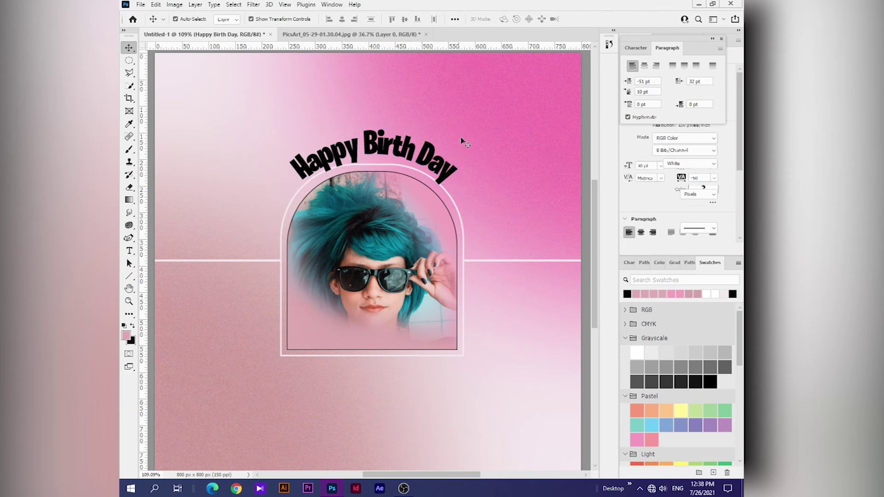
key("ctrl+0")
left_click(666, 40)
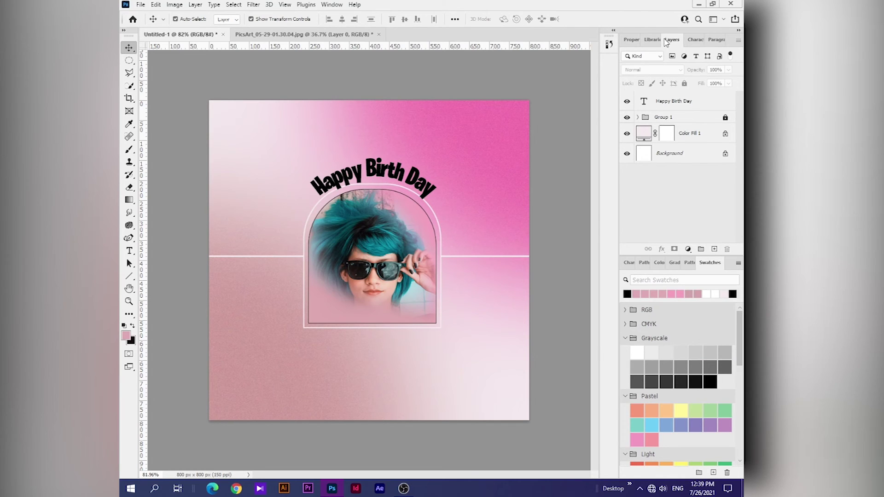
Step: Draw a circular marquee selection beside the woman's hand and add an empty layer for it
left_click(125, 60)
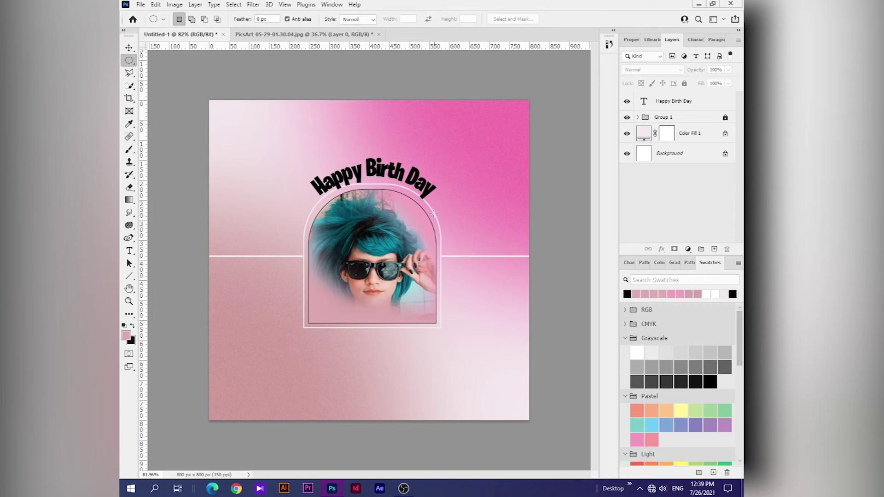
mouse_move(416, 212)
left_mouse_down()
mouse_move(485, 304)
mouse_move(484, 277)
mouse_move(475, 273)
left_mouse_up()
left_click(714, 249)
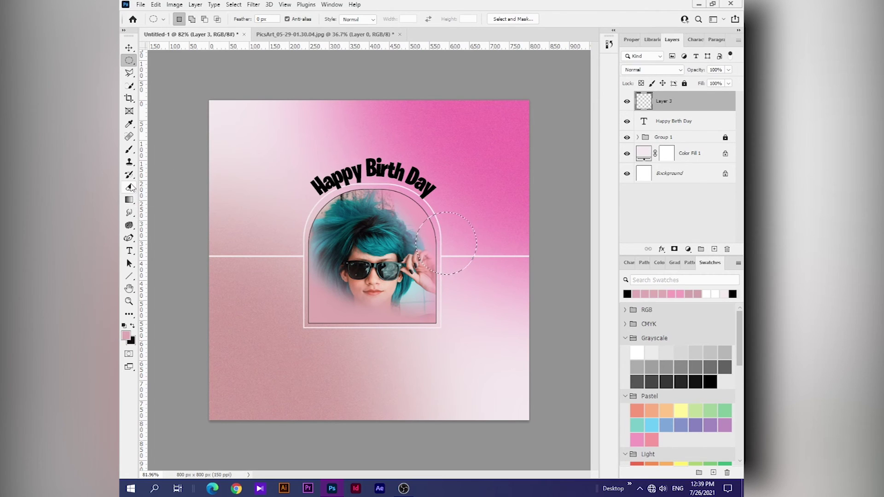
key("b")
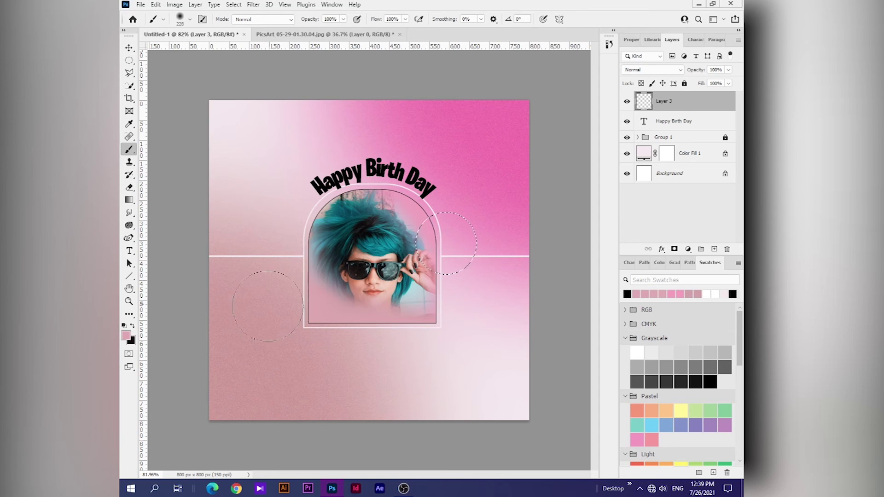
Step: Sample a beige-pink, then a bright pink from the poster as the foreground colour
left_click(126, 335)
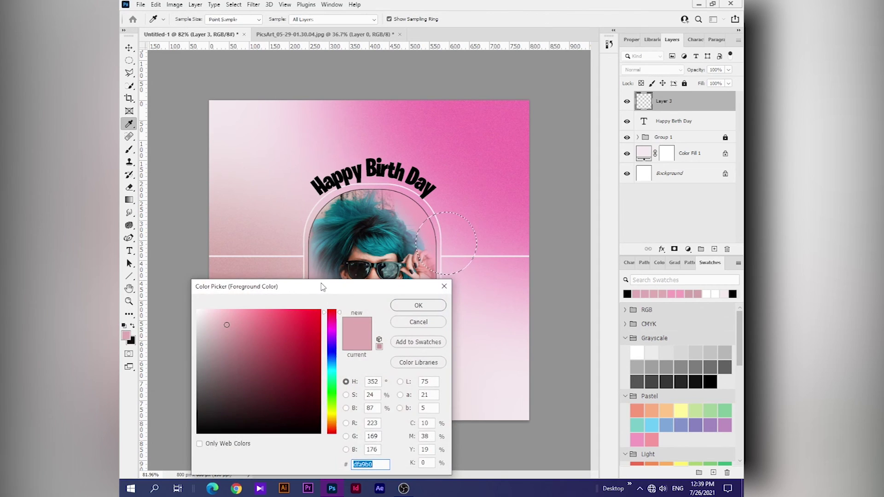
left_click_drag(323, 287, 373, 379)
left_click(291, 315)
left_click(456, 398)
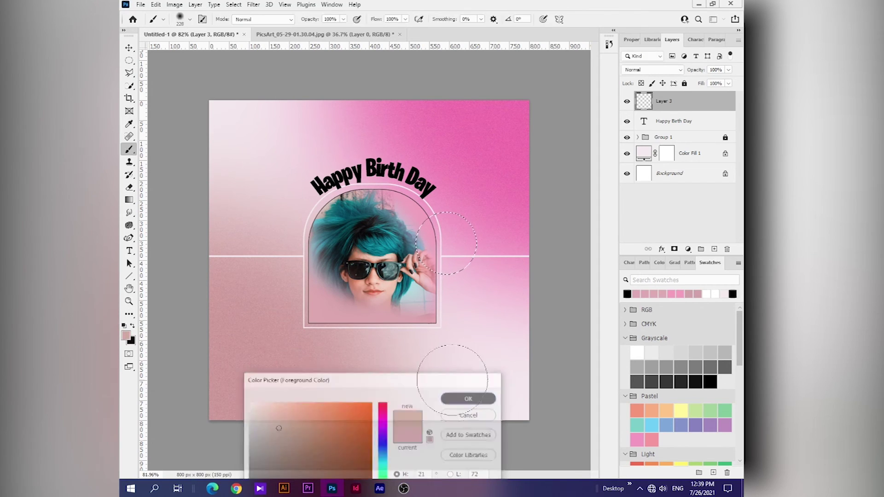
left_click(125, 337)
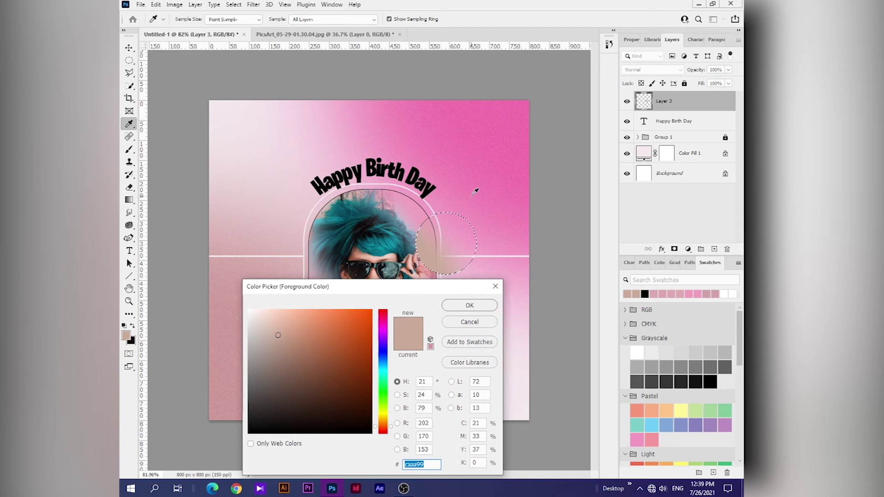
left_click(485, 174)
left_click(469, 306)
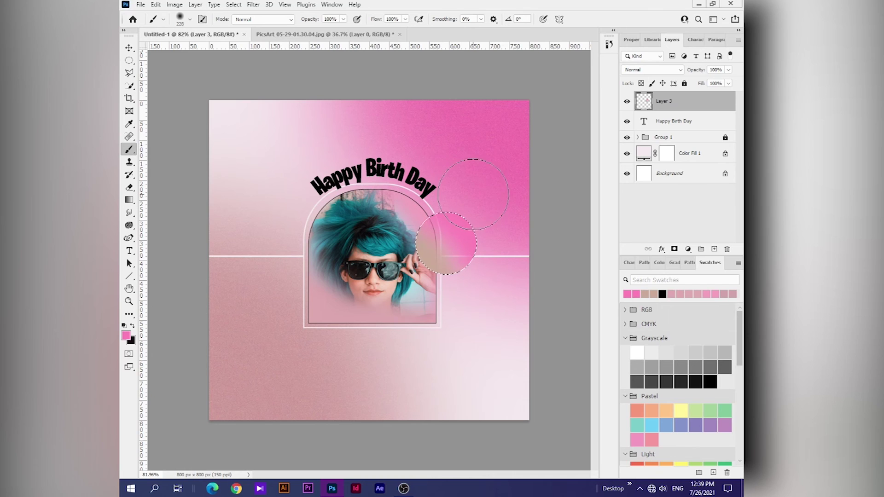
Step: Sample a lighter pink from the poster and paint it into the circular selection
left_click(126, 335)
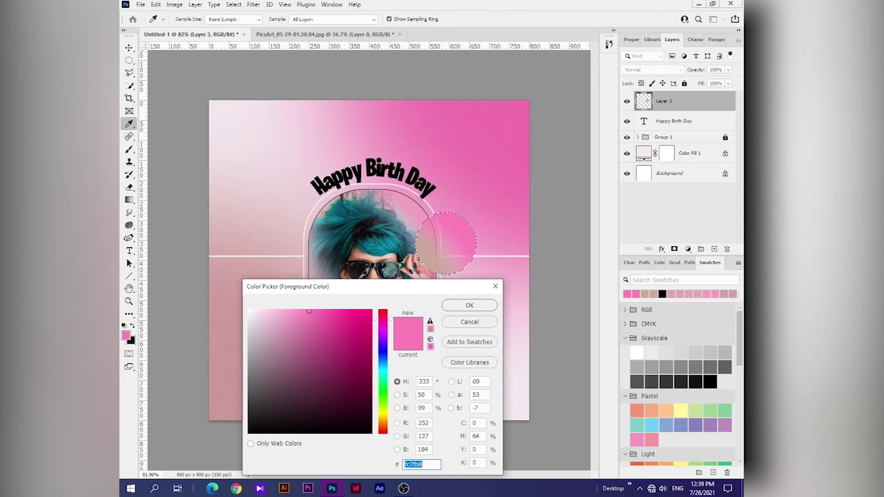
left_click(449, 233)
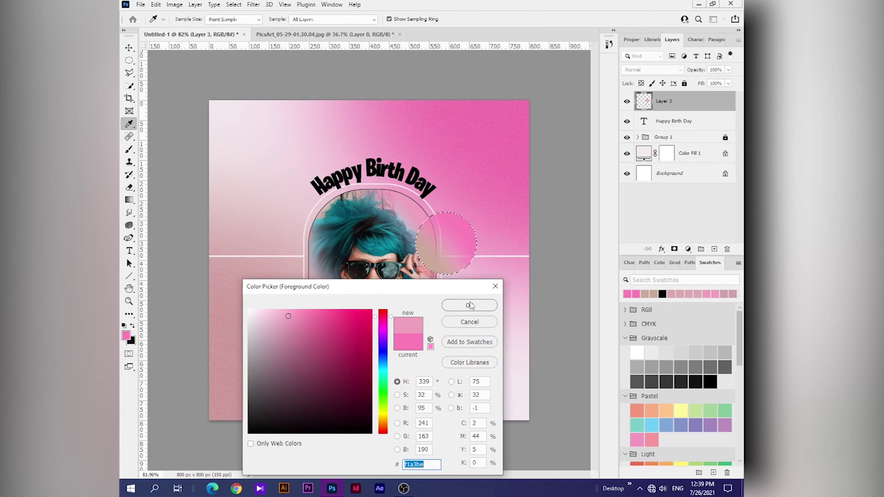
left_click(470, 306)
left_click_drag(444, 209, 495, 266)
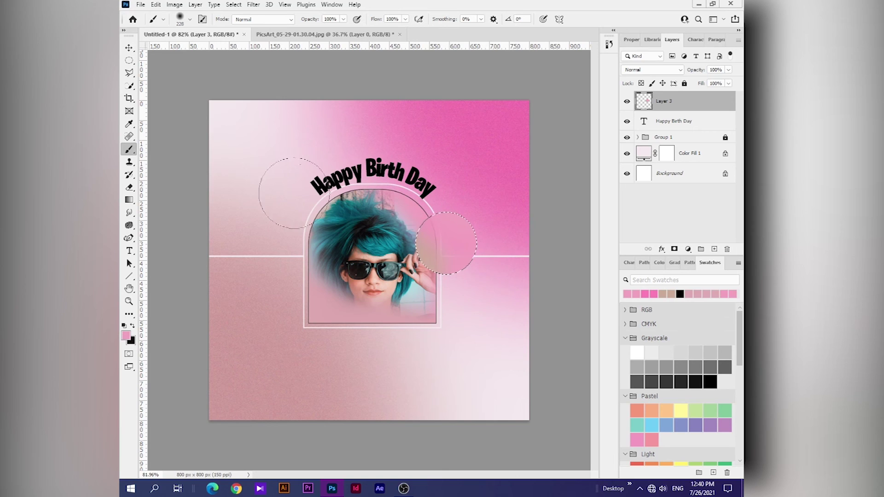
Step: Sample a darker pink, then a muted pink from the poster's bottom left as foreground
left_click(126, 336)
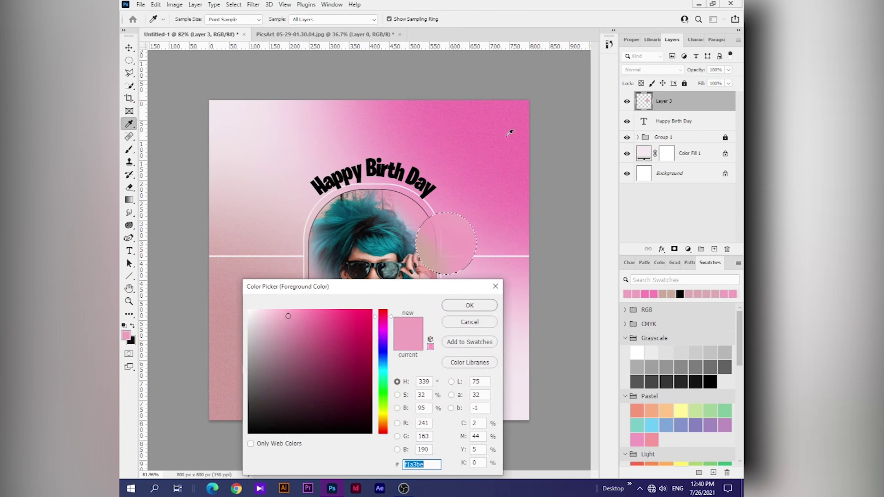
left_click(528, 106)
left_click(478, 306)
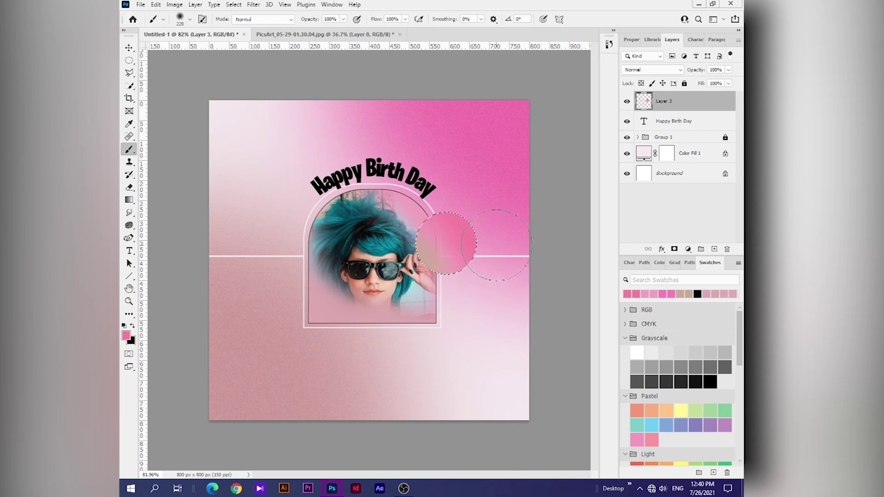
left_click(126, 336)
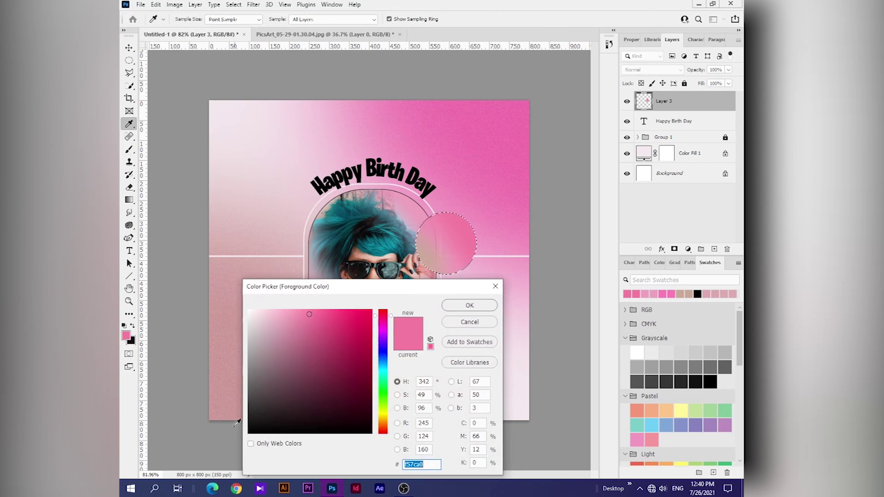
left_click(216, 410)
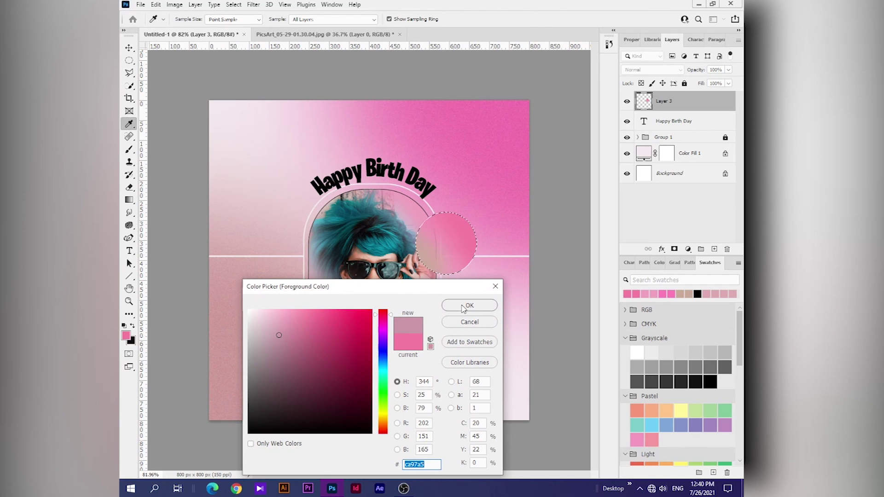
left_click(469, 306)
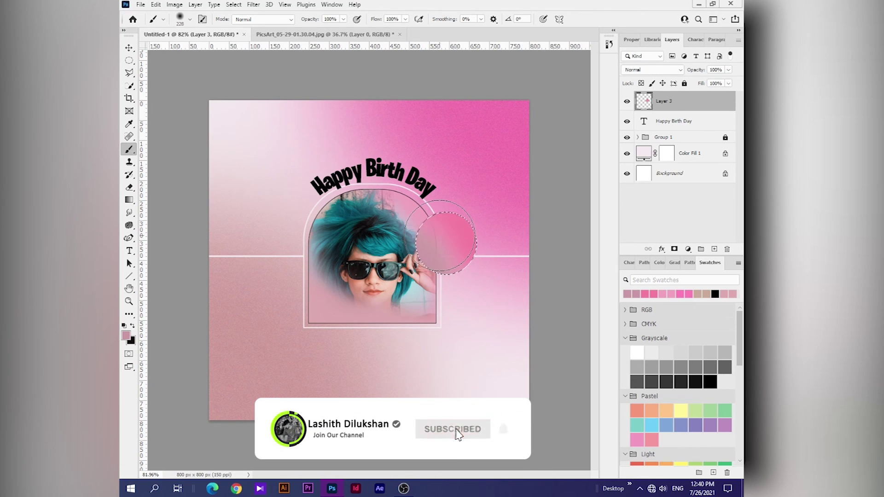
Step: Move the pink circle to the arch's lower left and rotate it slightly
key("v")
left_click_drag(446, 272, 445, 284)
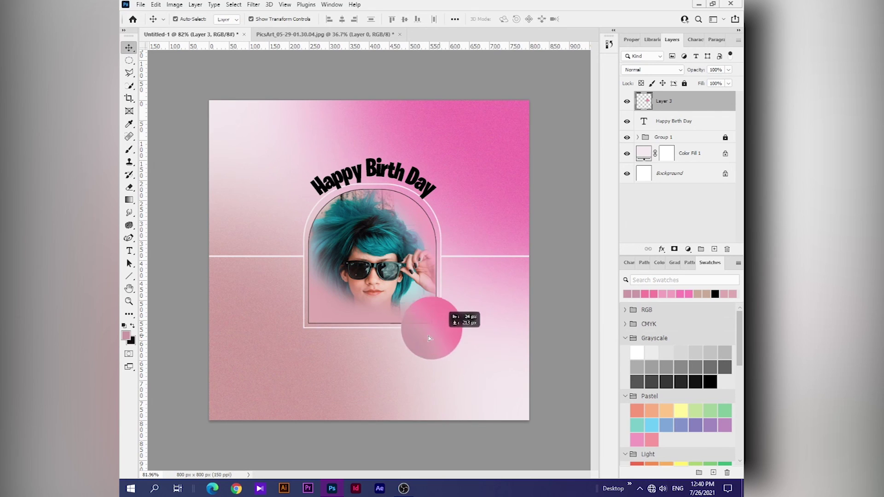
left_click_drag(444, 284, 321, 333)
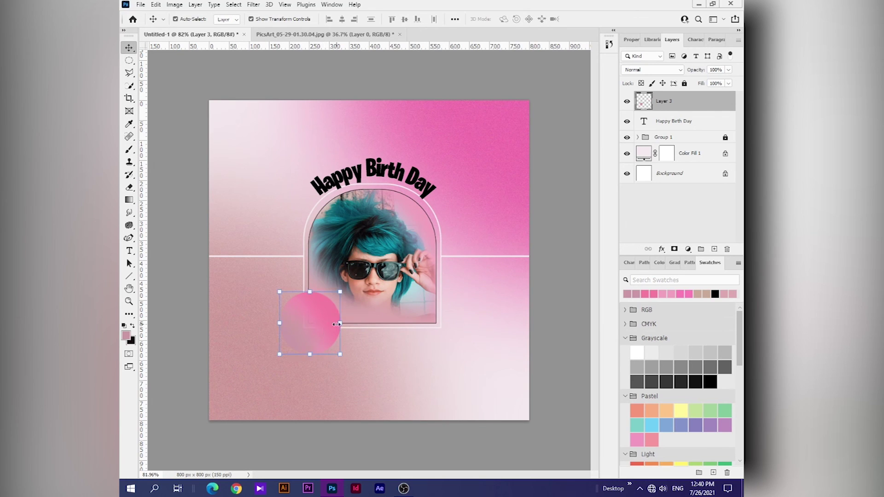
mouse_move(347, 285)
left_mouse_down()
mouse_move(295, 385)
mouse_move(290, 380)
left_mouse_up()
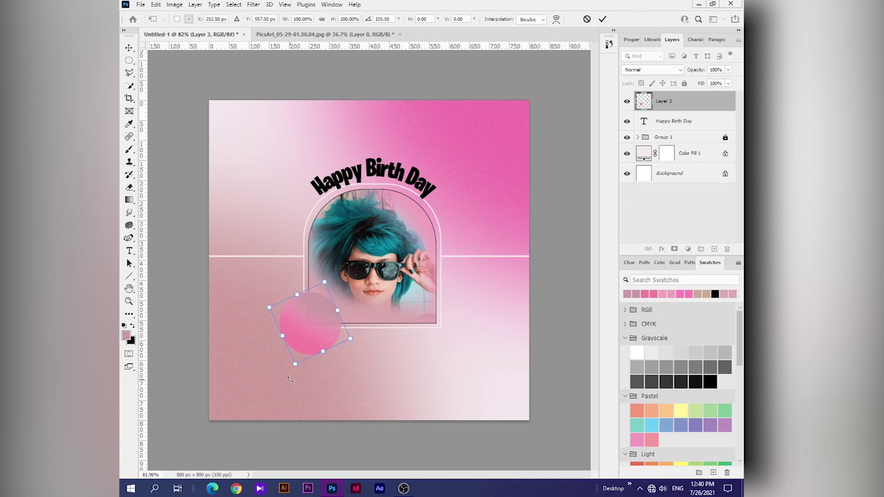
left_click_drag(317, 312, 434, 201)
left_click_drag(317, 332, 314, 330)
key("Return")
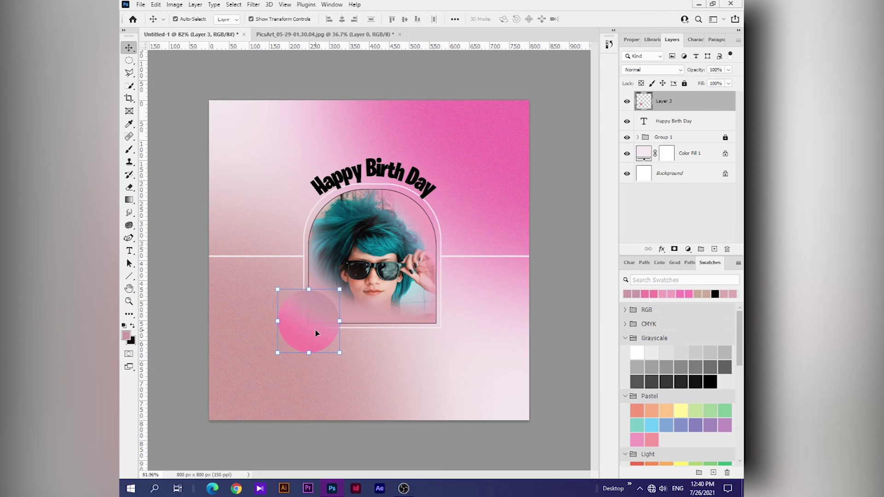
Step: Duplicate the circle beside 'Day', rotating it and shrinking it to about half size
left_click_drag(315, 325, 457, 212)
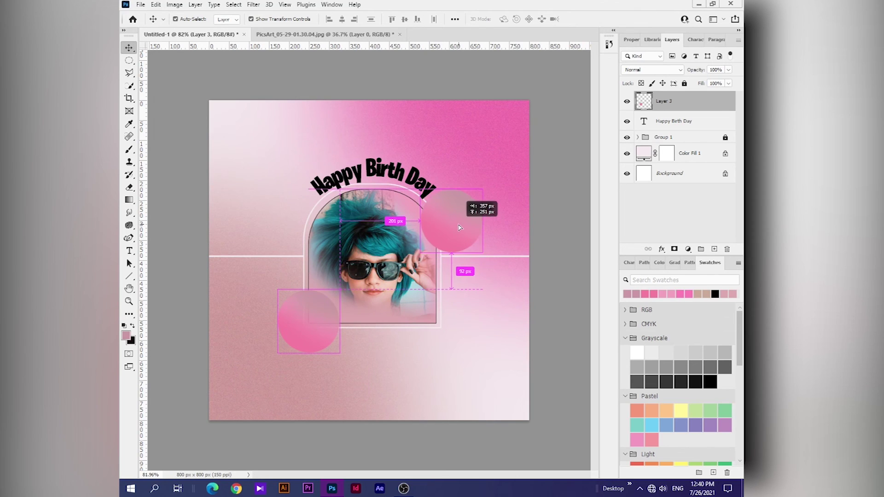
left_click_drag(457, 212, 459, 227)
mouse_move(491, 184)
left_mouse_down()
mouse_move(441, 291)
mouse_move(373, 269)
mouse_move(365, 250)
mouse_move(444, 251)
mouse_move(476, 199)
left_mouse_up()
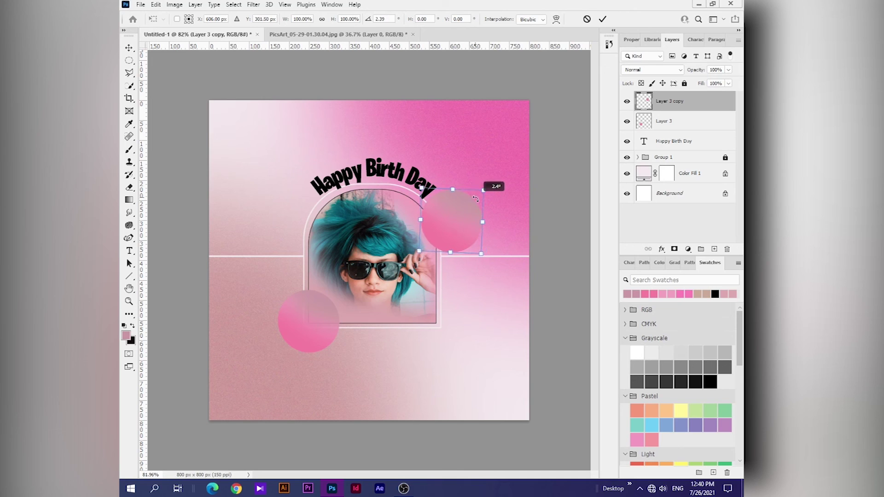
mouse_move(475, 199)
left_mouse_down()
mouse_move(456, 219)
mouse_move(444, 215)
left_mouse_up()
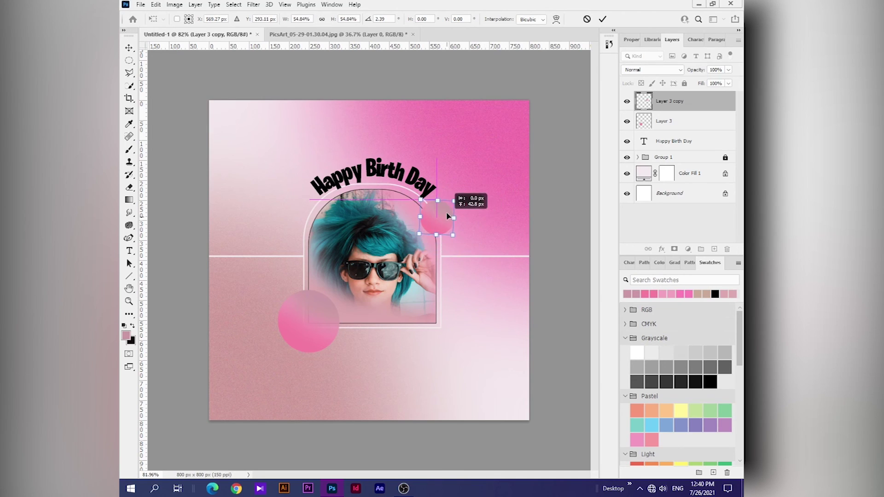
left_click_drag(679, 103, 684, 160)
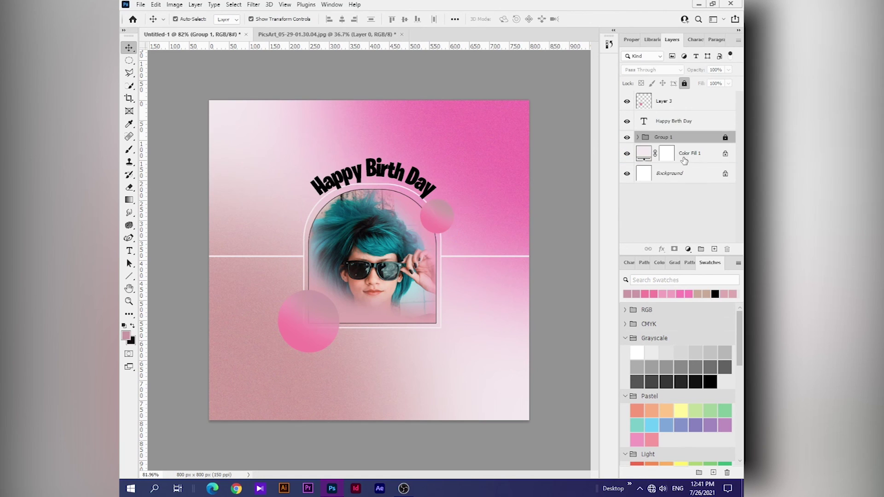
mouse_move(687, 140)
left_mouse_down()
mouse_move(688, 159)
mouse_move(688, 134)
left_mouse_up()
left_click_drag(696, 138, 696, 117)
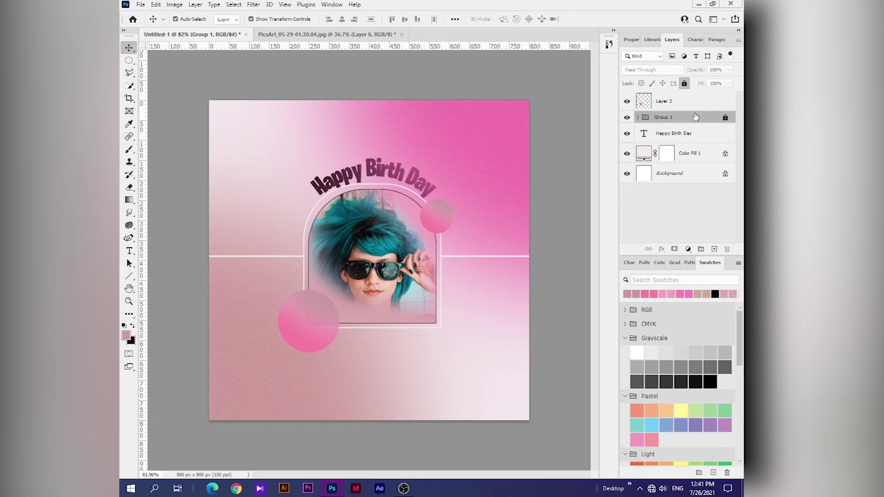
left_click_drag(691, 120, 683, 139)
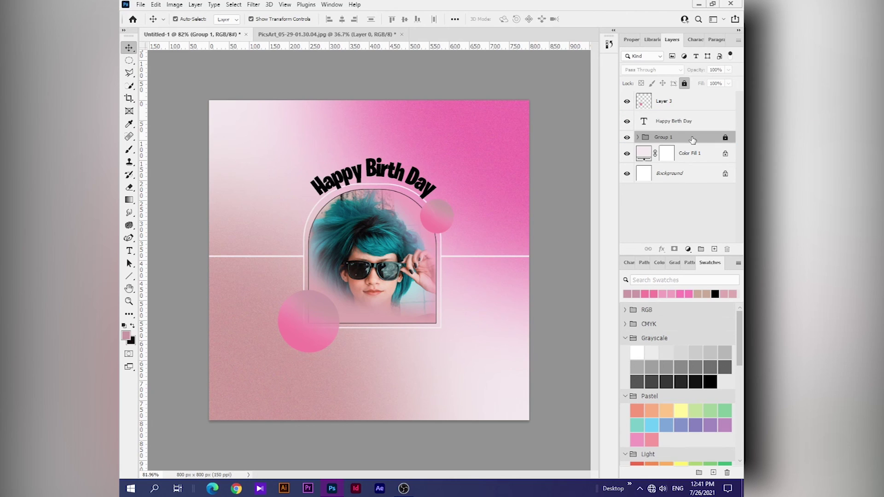